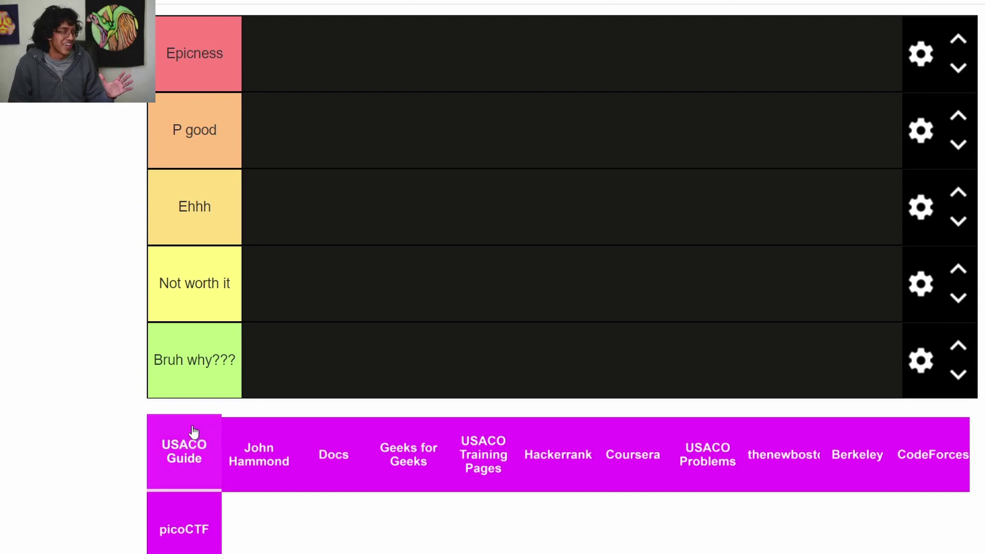
Step: Move the USACO Guide tile from the unranked pool into the top Epicness tier
{"action": "left_click_drag", "start_coordinate": [193, 435], "coordinate": [278, 49]}
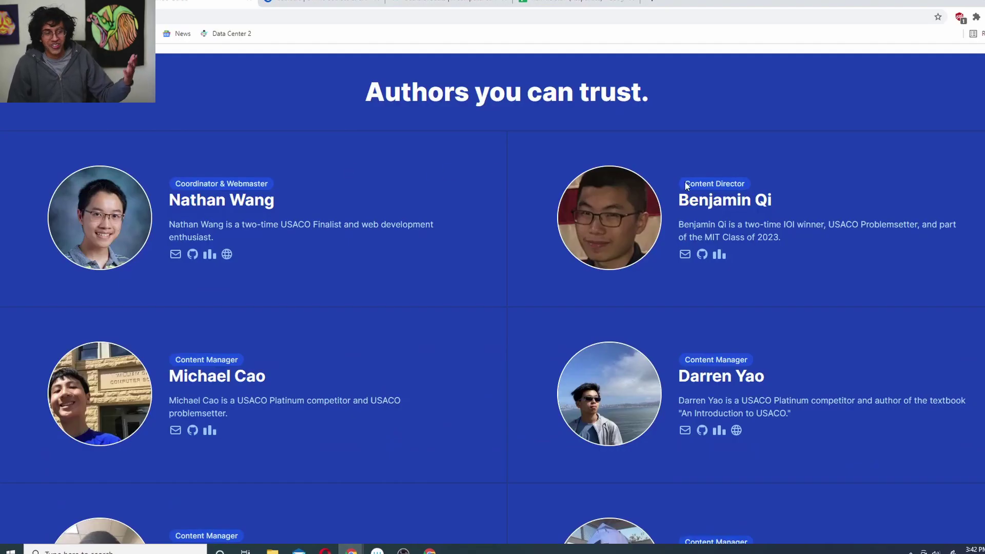
Step: Highlight and clear bits of author bio text on the USACO Guide authors page
{"action": "left_click_drag", "start_coordinate": [756, 223], "coordinate": [833, 221]}
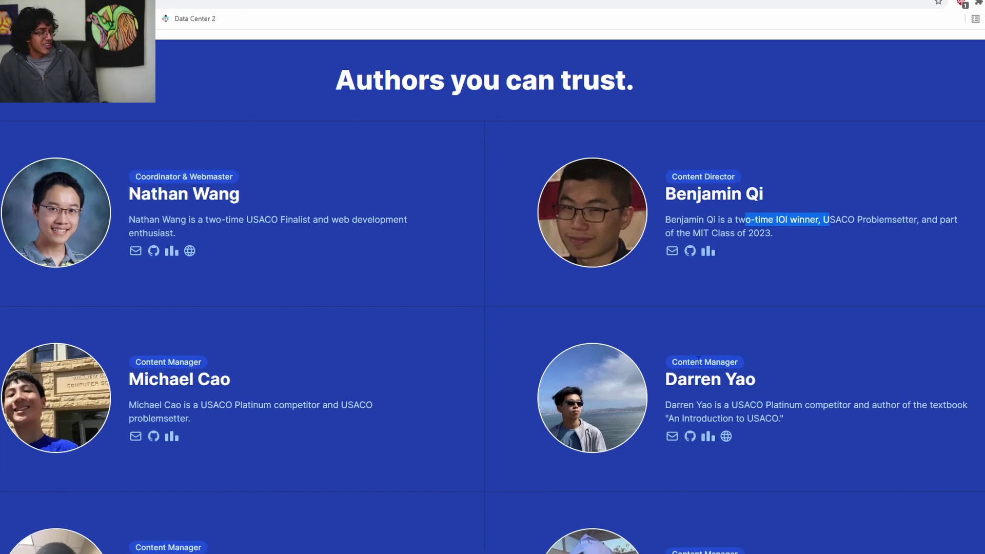
{"action": "left_click", "coordinate": [834, 221]}
{"action": "double_click", "coordinate": [684, 379]}
{"action": "double_click", "coordinate": [765, 418]}
{"action": "left_click", "coordinate": [678, 429]}
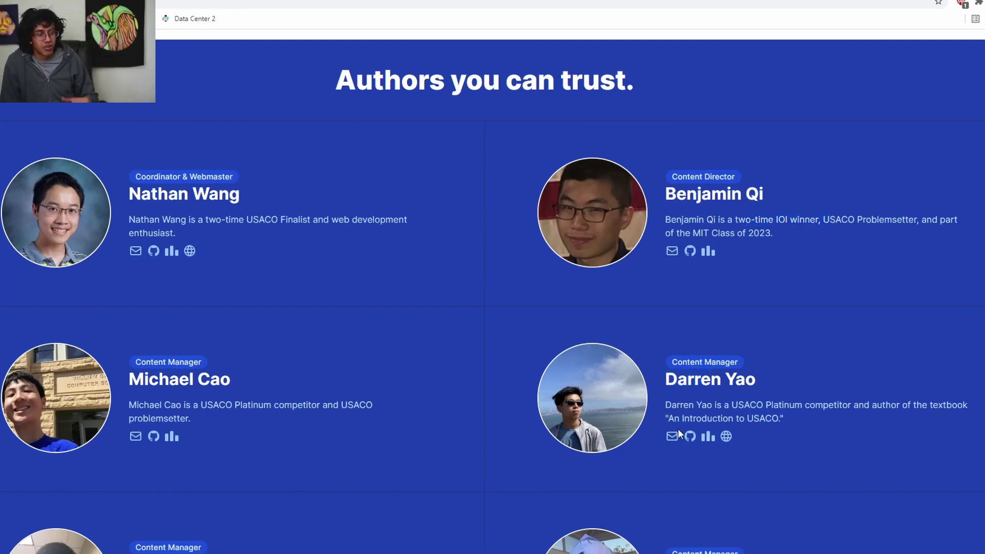
{"action": "left_click_drag", "start_coordinate": [678, 428], "coordinate": [665, 419]}
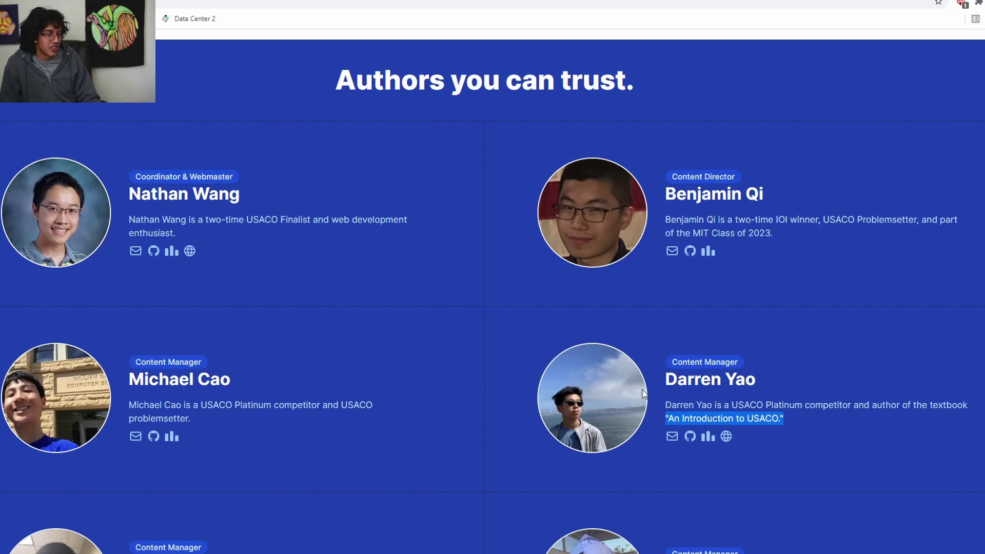
{"action": "scroll", "coordinate": [536, 278], "scroll_direction": "up", "scroll_amount": 5}
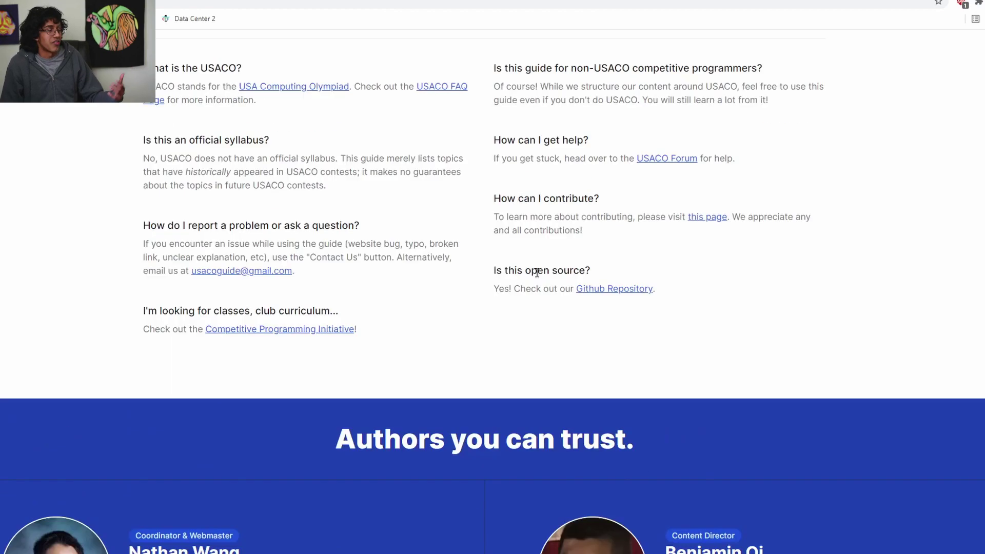
{"action": "scroll", "coordinate": [582, 294], "scroll_direction": "down", "scroll_amount": 1}
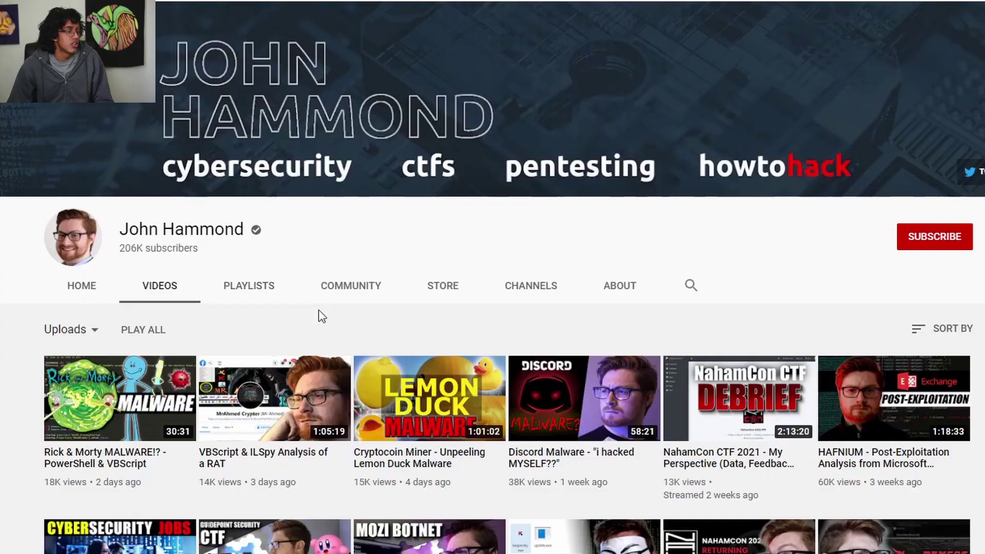
{"action": "scroll", "coordinate": [319, 315], "scroll_direction": "down", "scroll_amount": 4}
{"action": "scroll", "coordinate": [462, 254], "scroll_direction": "down", "scroll_amount": 1}
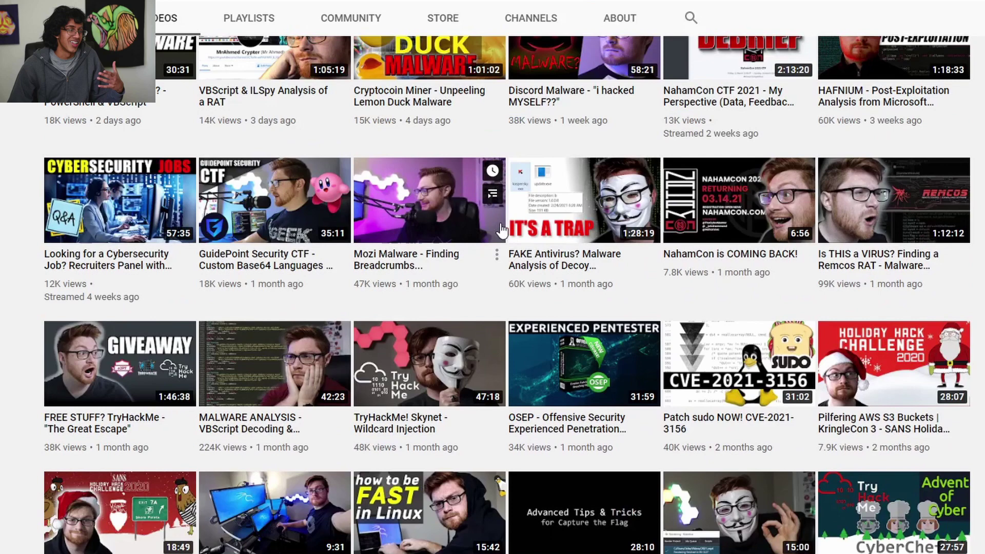
{"action": "mouse_move", "coordinate": [429, 200]}
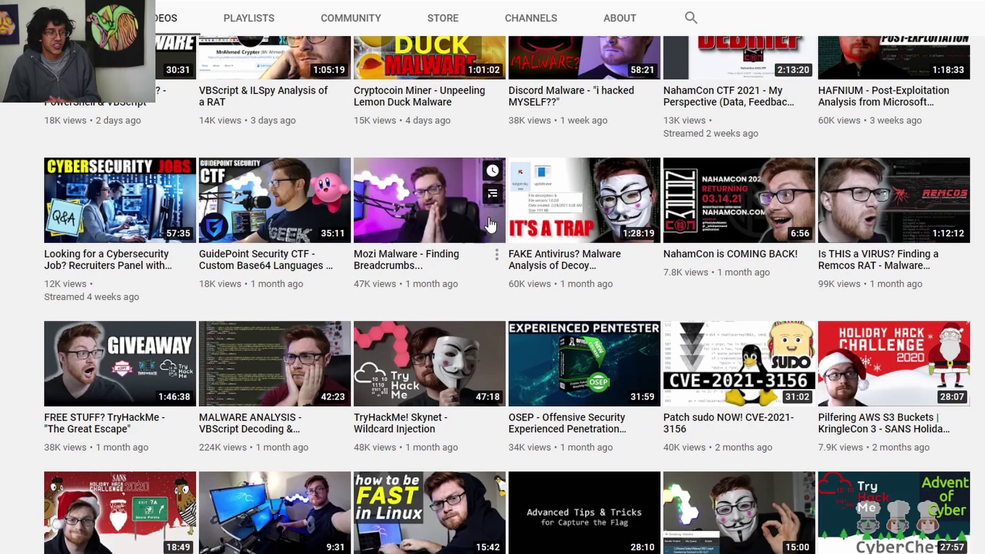
{"action": "scroll", "coordinate": [490, 227], "scroll_direction": "down", "scroll_amount": 2}
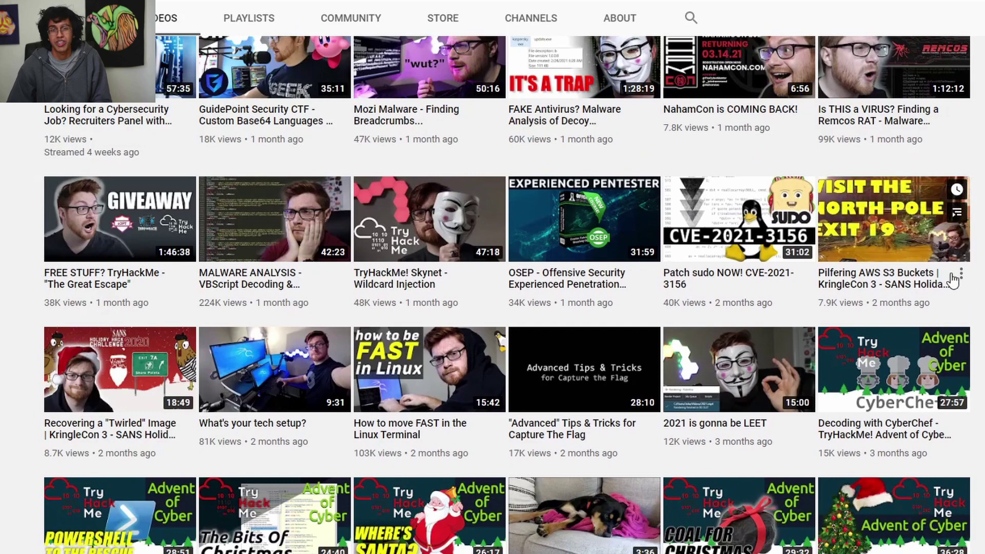
{"action": "scroll", "coordinate": [830, 297], "scroll_direction": "down", "scroll_amount": 3}
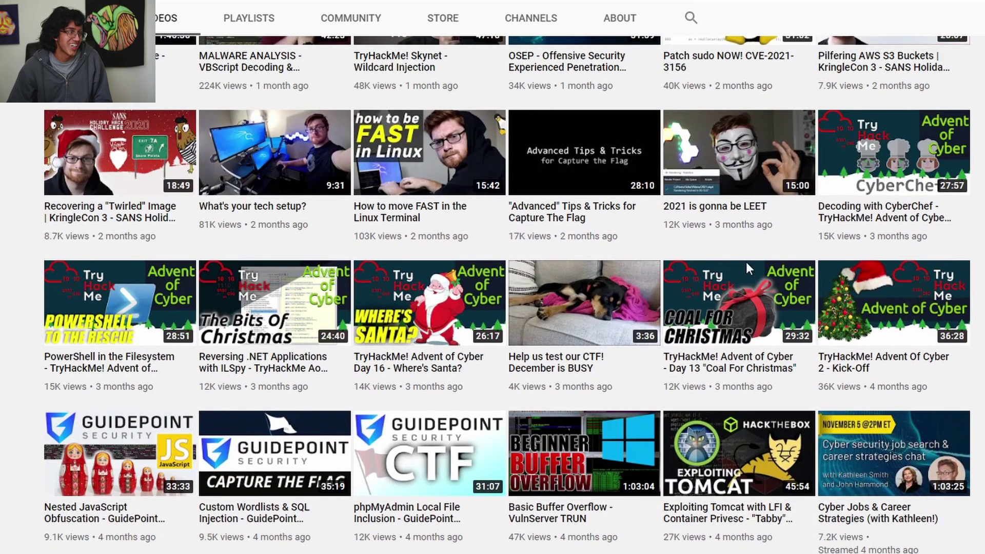
{"action": "scroll", "coordinate": [386, 235], "scroll_direction": "down", "scroll_amount": 5}
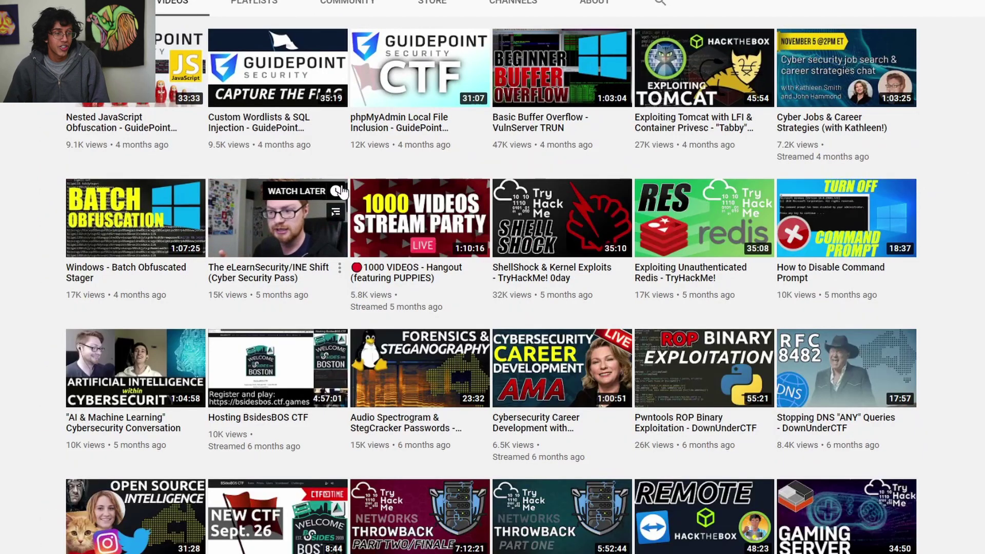
{"action": "scroll", "coordinate": [438, 220], "scroll_direction": "down", "scroll_amount": 2}
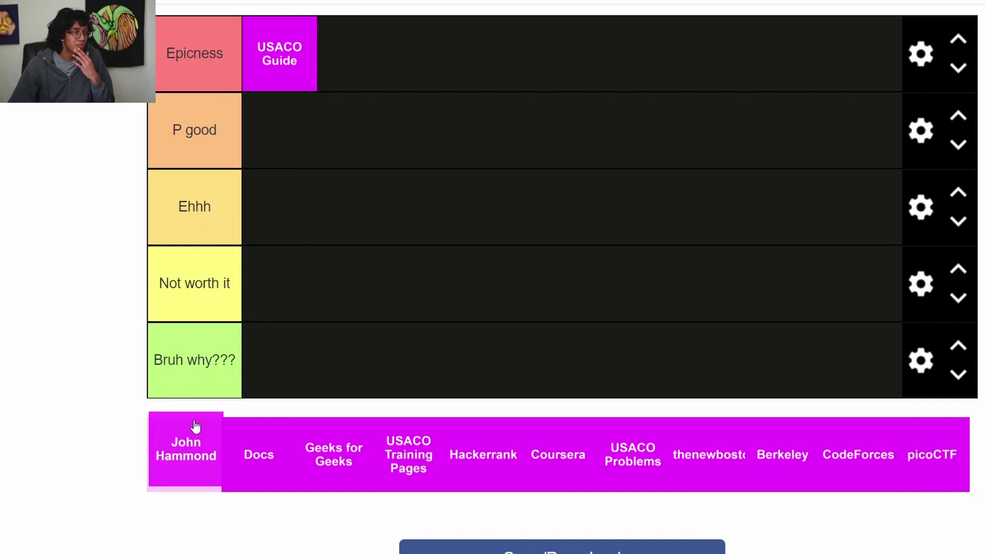
Step: Place the John Hammond YouTuber tile and the Docs tile in the P good tier
{"action": "left_click_drag", "start_coordinate": [184, 431], "coordinate": [265, 173]}
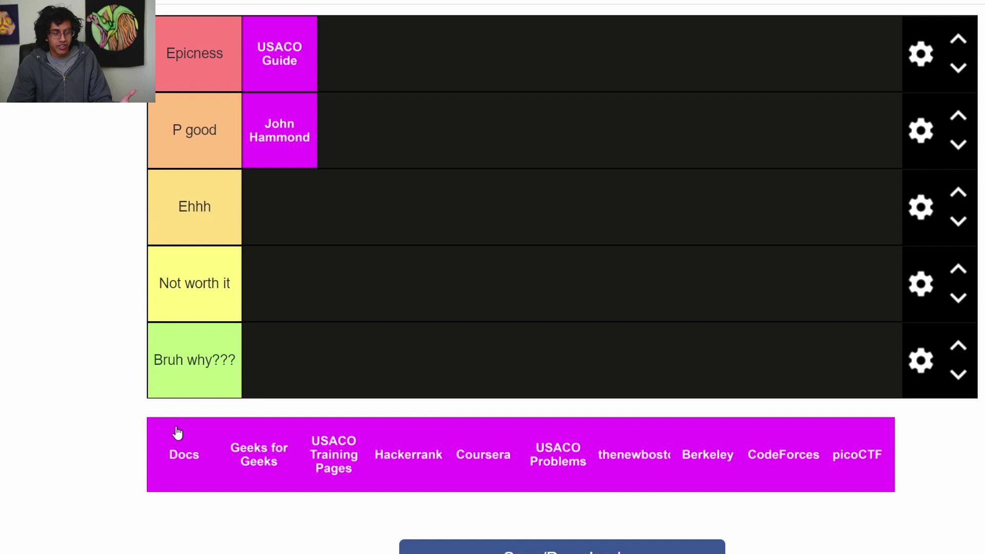
{"action": "mouse_move", "coordinate": [177, 435]}
{"action": "left_mouse_down"}
{"action": "mouse_move", "coordinate": [407, 160]}
{"action": "mouse_move", "coordinate": [393, 137]}
{"action": "left_mouse_up"}
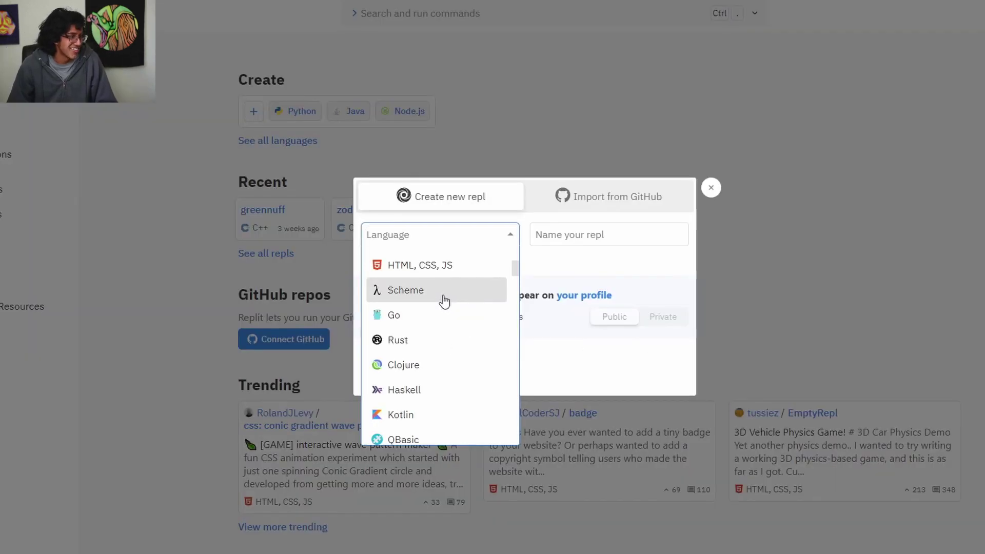
Step: Create a new repl named test with Rust as its language
{"action": "left_click", "coordinate": [410, 340]}
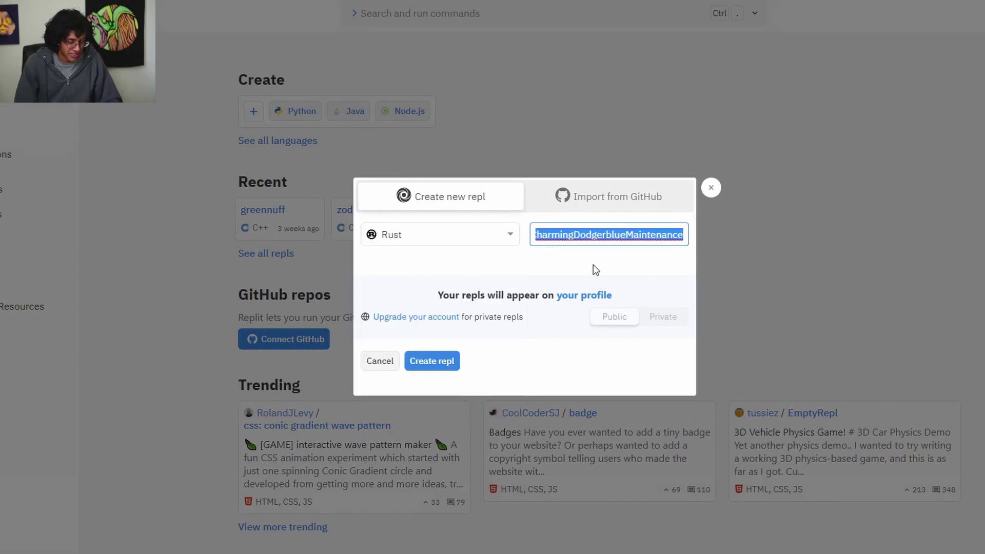
{"action": "type", "text": "test"}
{"action": "key", "text": "Return"}
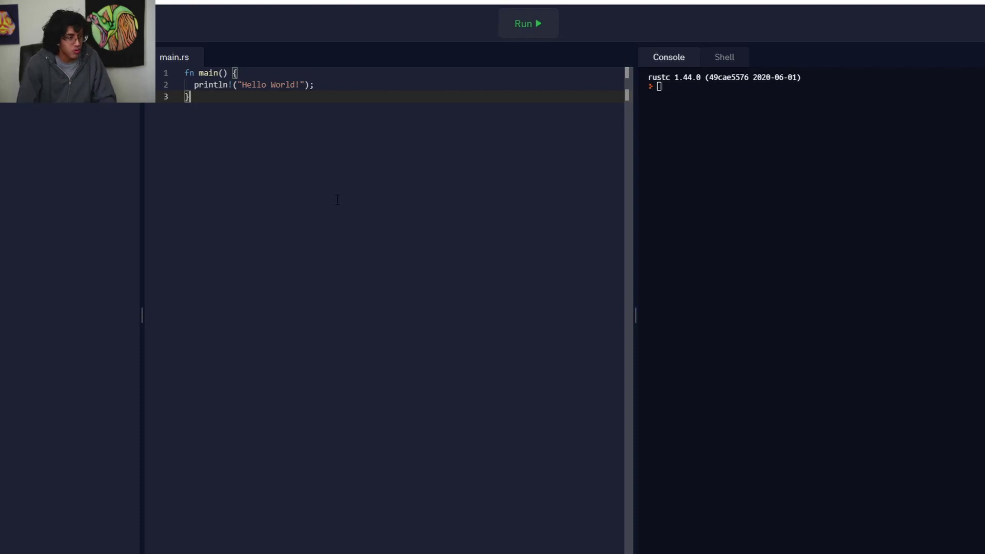
Step: Search 'variables in rust', study Tutorialspoint's type annotation syntax, and start a new line in main
{"action": "key", "text": "ctrl+t"}
{"action": "type", "text": "varia"}
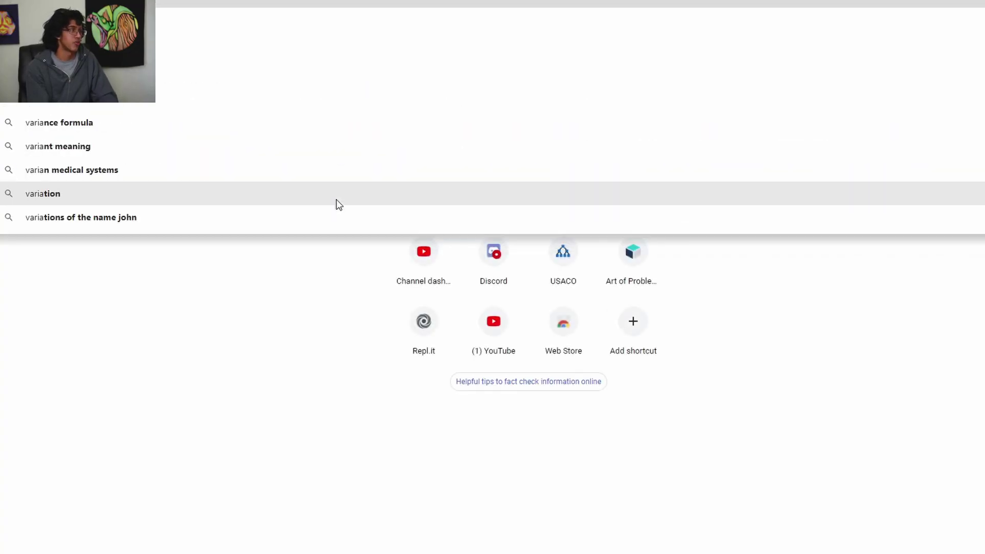
{"action": "type", "text": "bles in rust"}
{"action": "key", "text": "Return"}
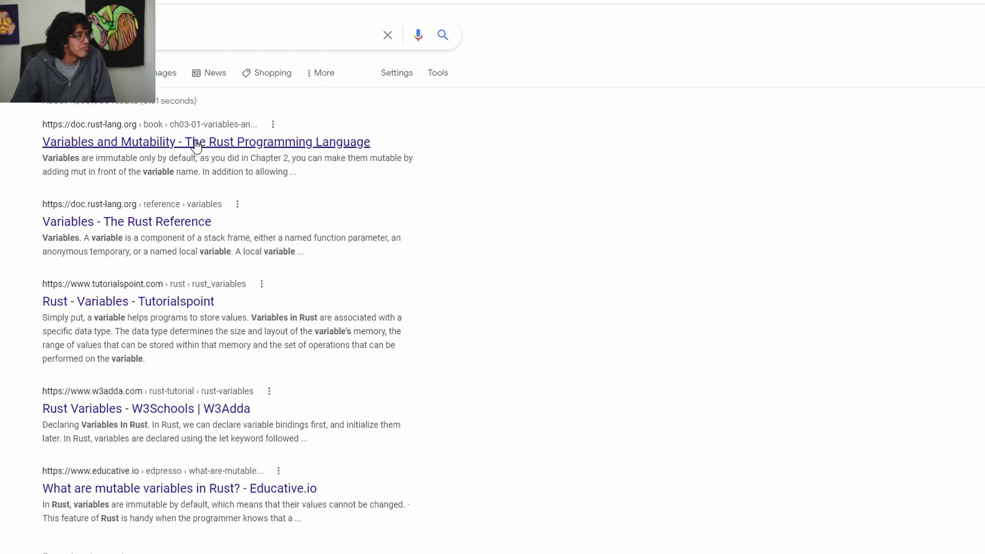
{"action": "left_click", "coordinate": [157, 302]}
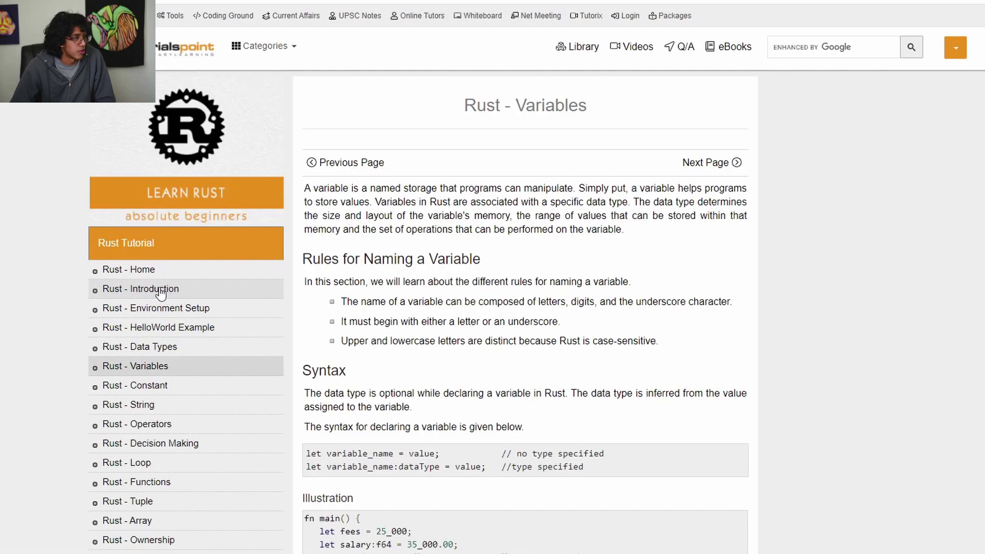
{"action": "scroll", "coordinate": [343, 255], "scroll_direction": "down", "scroll_amount": 2}
{"action": "scroll", "coordinate": [436, 274], "scroll_direction": "down", "scroll_amount": 1}
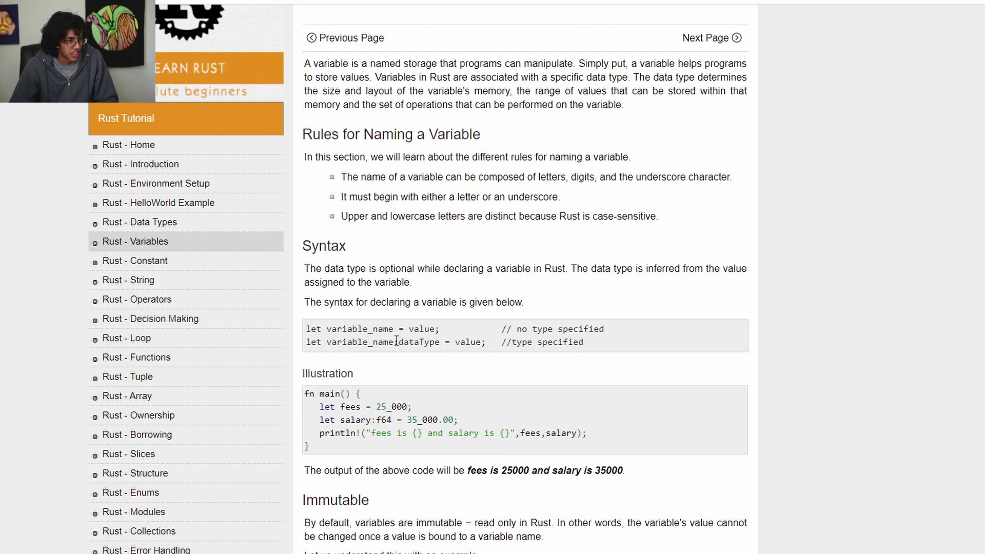
{"action": "left_click_drag", "start_coordinate": [394, 343], "coordinate": [437, 341]}
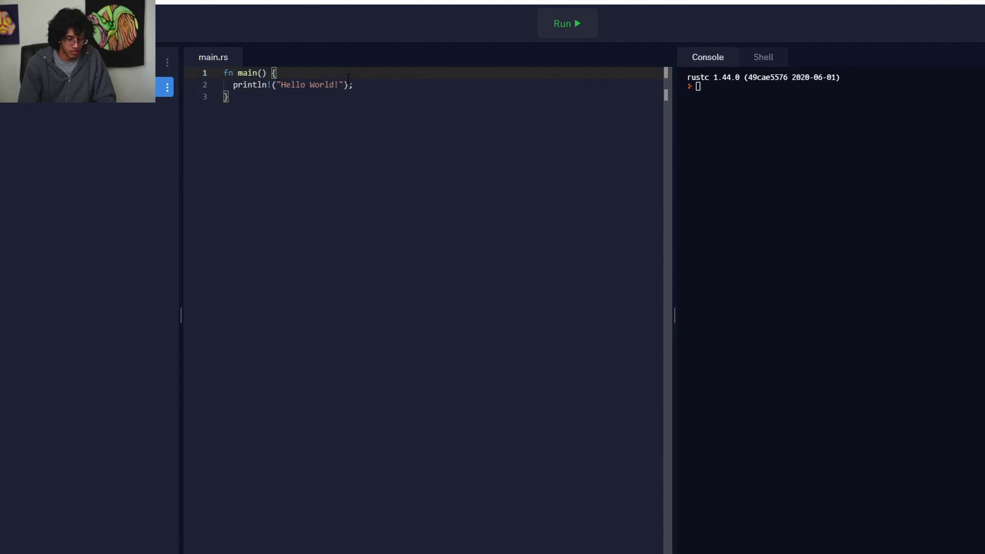
{"action": "key", "text": "Return"}
{"action": "type", "text": "let n:u32 = 2"}
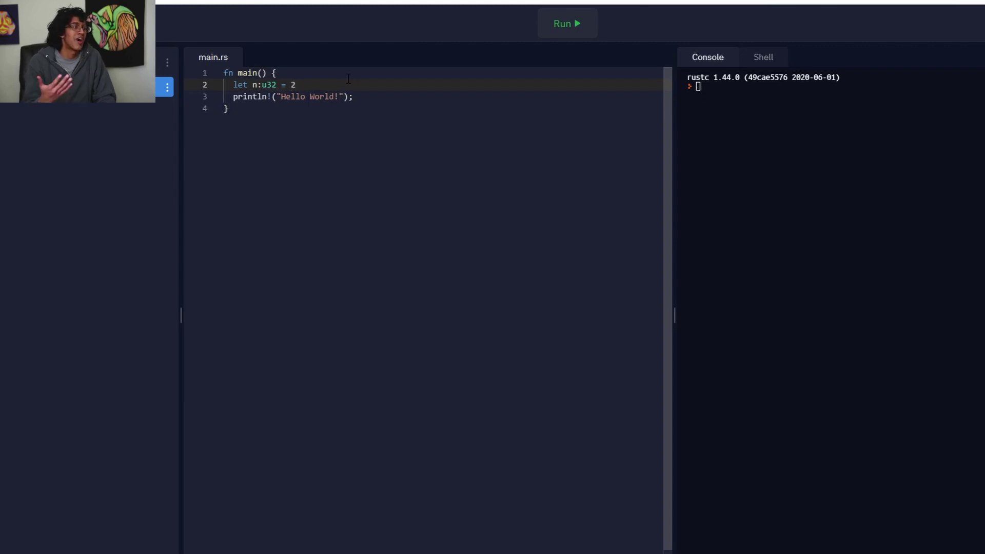
Step: Select and deselect the print and `let n:u32 = 2` lines, leaving main.rs unchanged
{"action": "left_click_drag", "start_coordinate": [354, 98], "coordinate": [378, 86]}
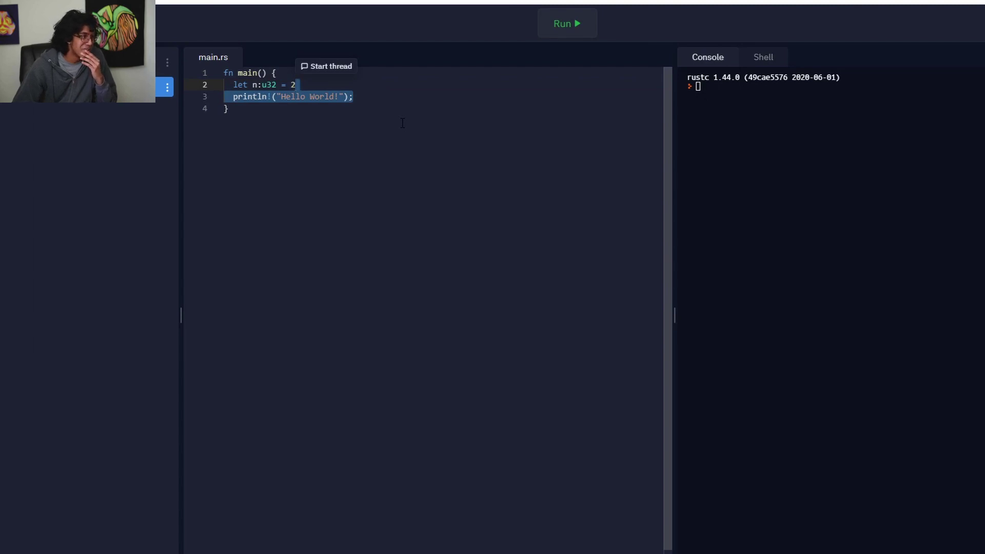
{"action": "key", "text": "Right"}
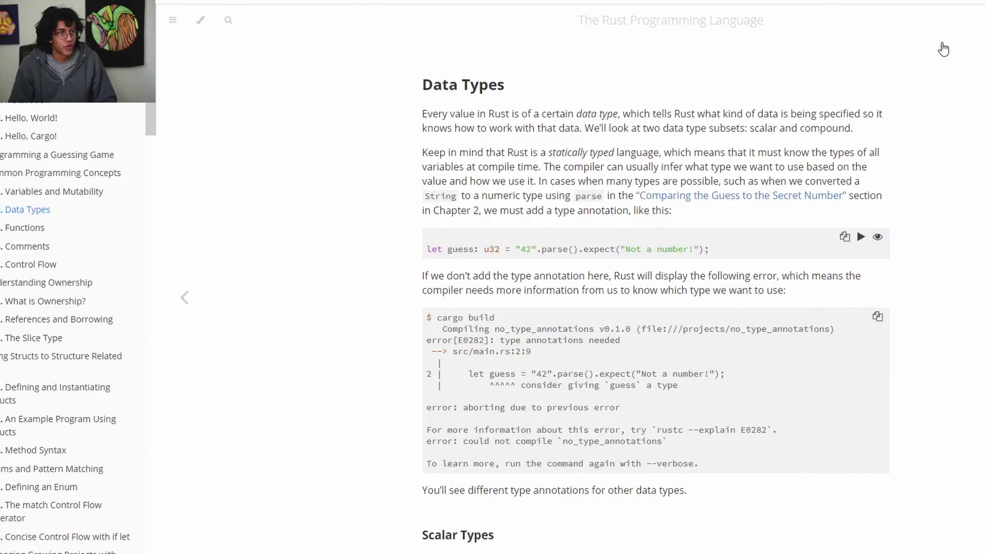
{"action": "key", "text": "ctrl+t"}
{"action": "type", "text": "for"}
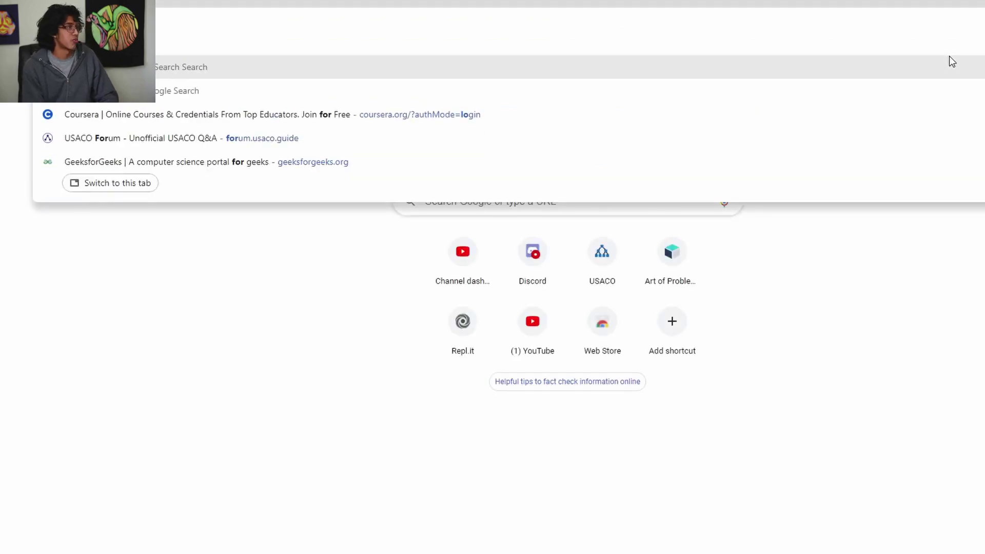
Step: Highlight and clear the vector literal in the Rust Reference loop expressions example
{"action": "key", "text": "Escape"}
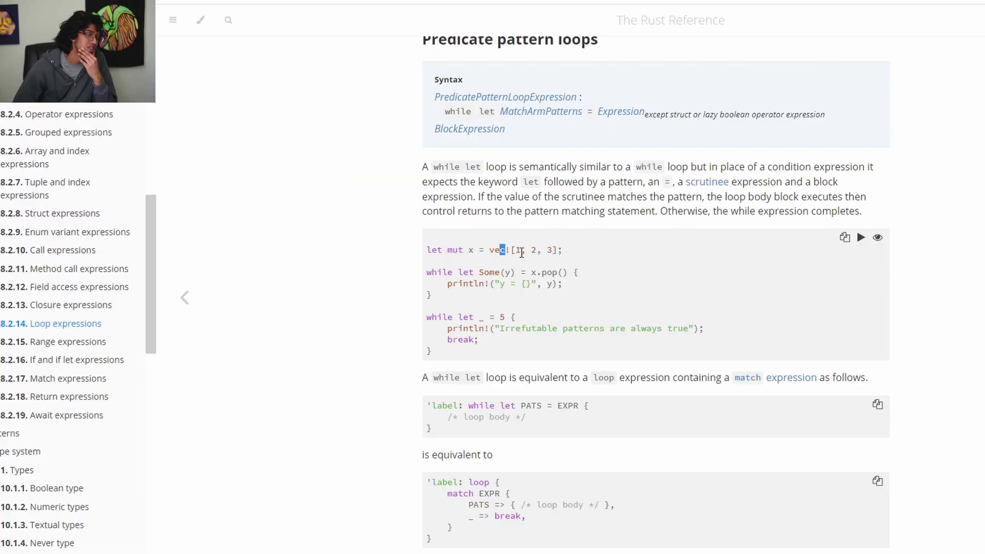
{"action": "left_click_drag", "start_coordinate": [500, 249], "coordinate": [553, 249]}
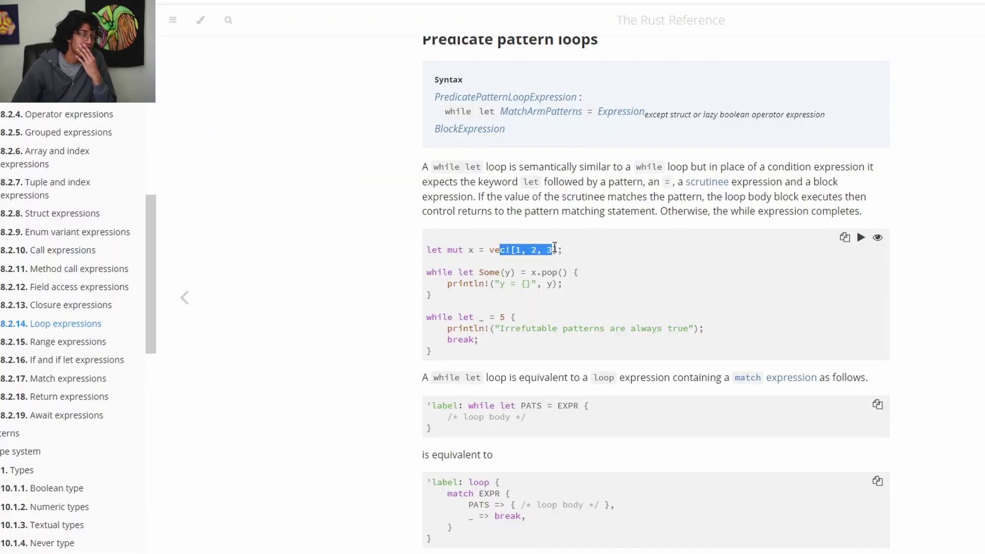
{"action": "left_click", "coordinate": [569, 249]}
{"action": "scroll", "coordinate": [563, 263], "scroll_direction": "down", "scroll_amount": 3}
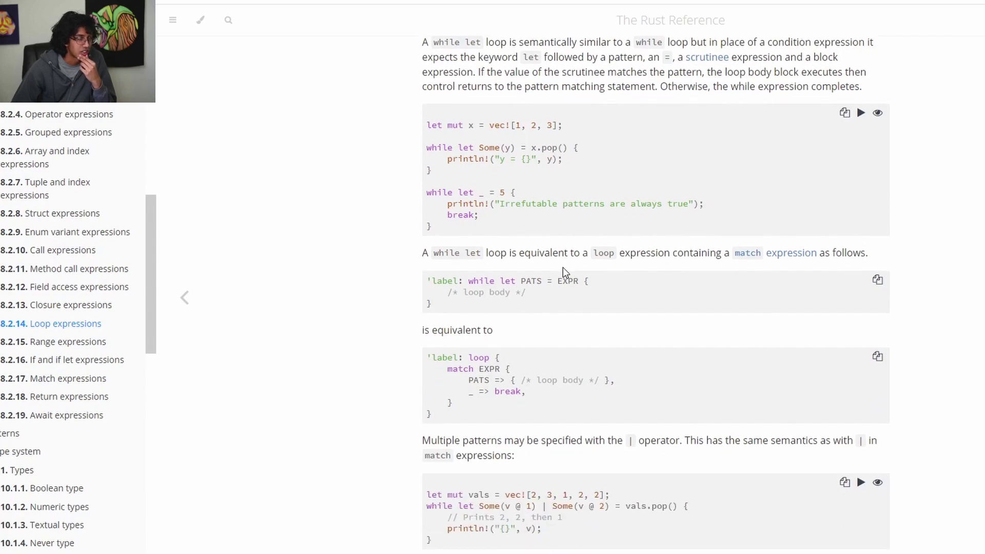
{"action": "scroll", "coordinate": [562, 268], "scroll_direction": "down", "scroll_amount": 3}
{"action": "scroll", "coordinate": [562, 267], "scroll_direction": "up", "scroll_amount": 10}
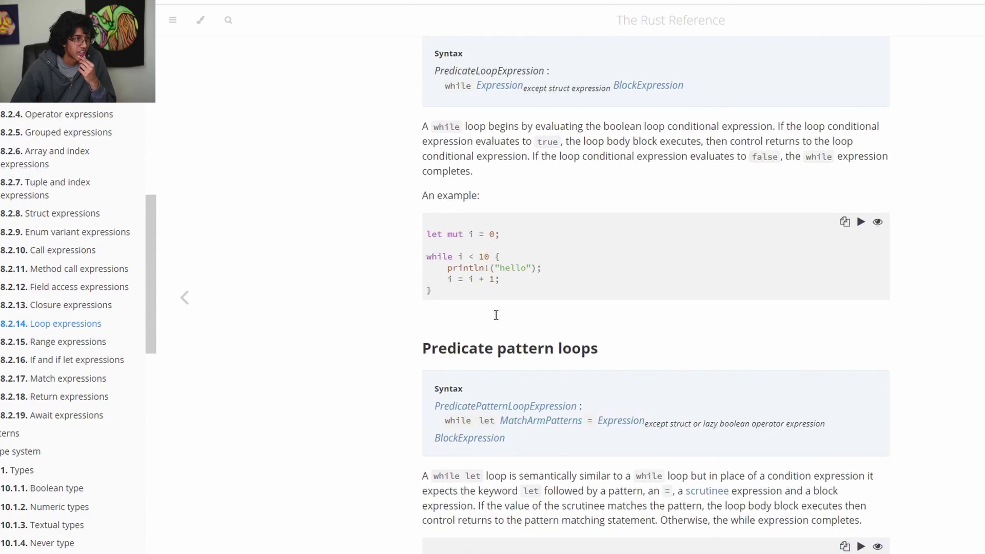
{"action": "scroll", "coordinate": [470, 317], "scroll_direction": "down", "scroll_amount": 5}
{"action": "scroll", "coordinate": [505, 295], "scroll_direction": "up", "scroll_amount": 5}
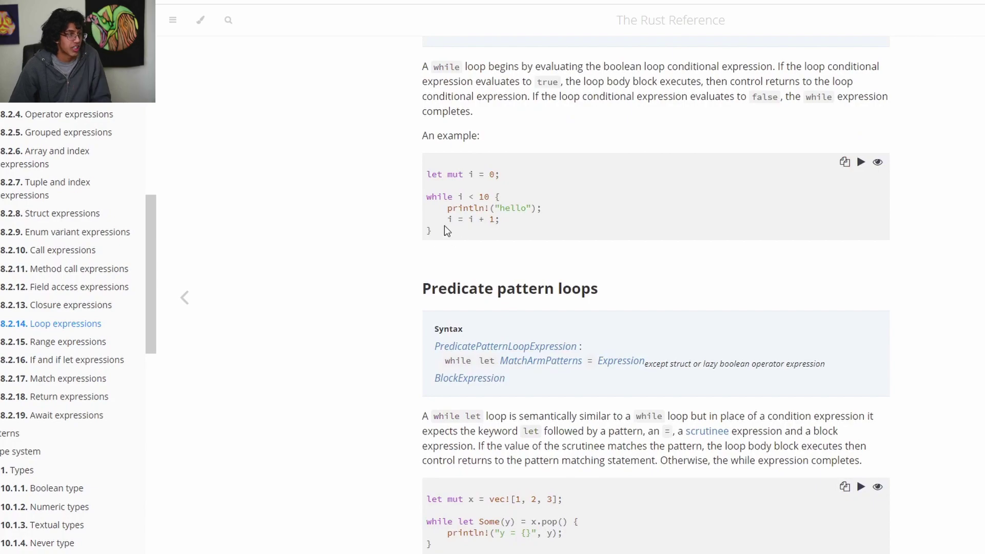
{"action": "left_click_drag", "start_coordinate": [433, 231], "coordinate": [419, 176]}
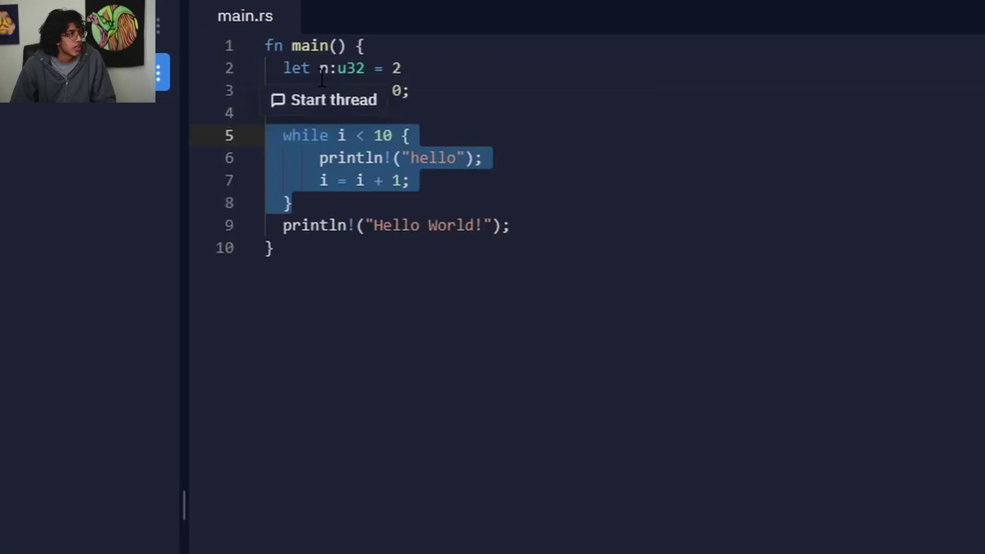
Step: Rename the variable n to tot and add a new declaration line at the top of main
{"action": "key", "text": "BackSpace"}
{"action": "type", "text": "tot"}
{"action": "key", "text": "Up"}
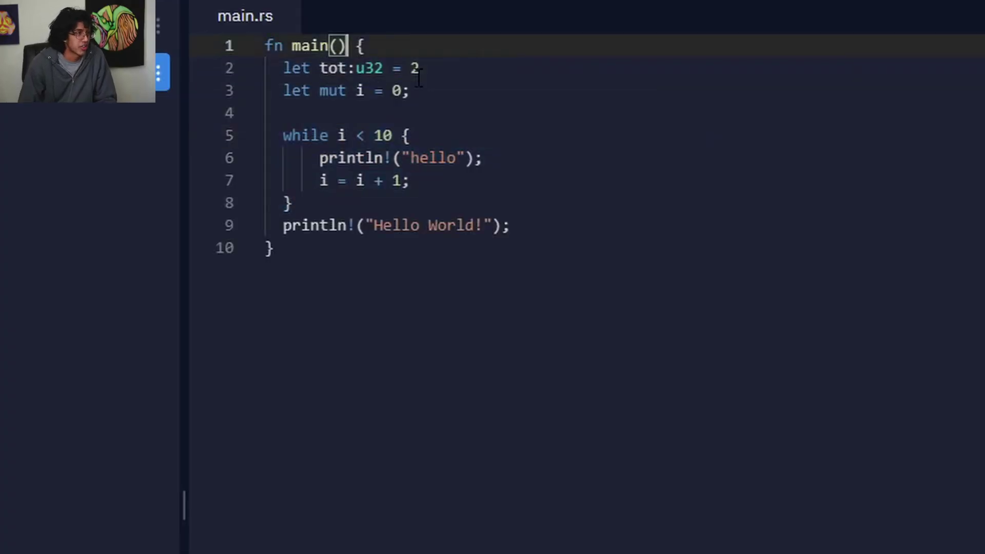
{"action": "key", "text": "End"}
{"action": "key", "text": "Return"}
{"action": "type", "text": "let "}
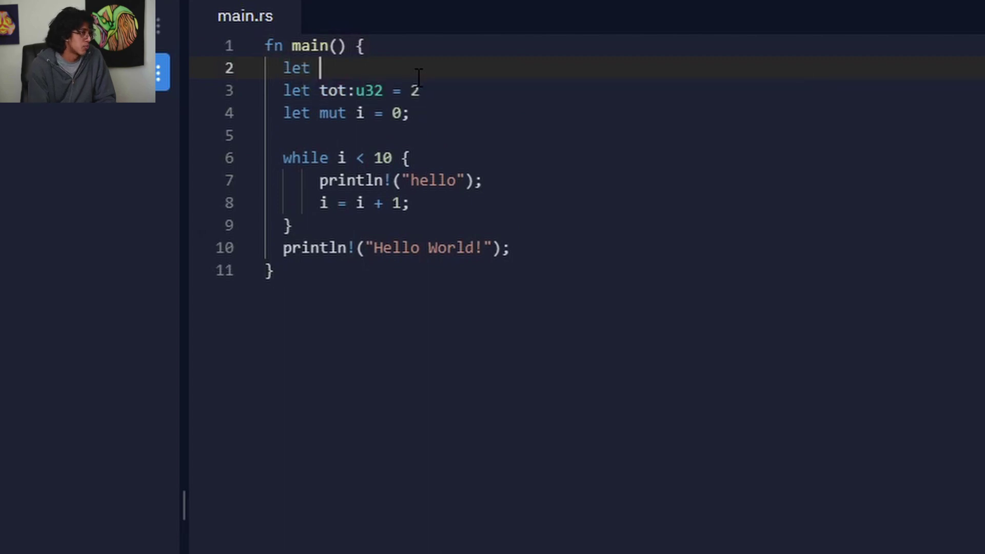
{"action": "type", "text": "n:u32 = "}
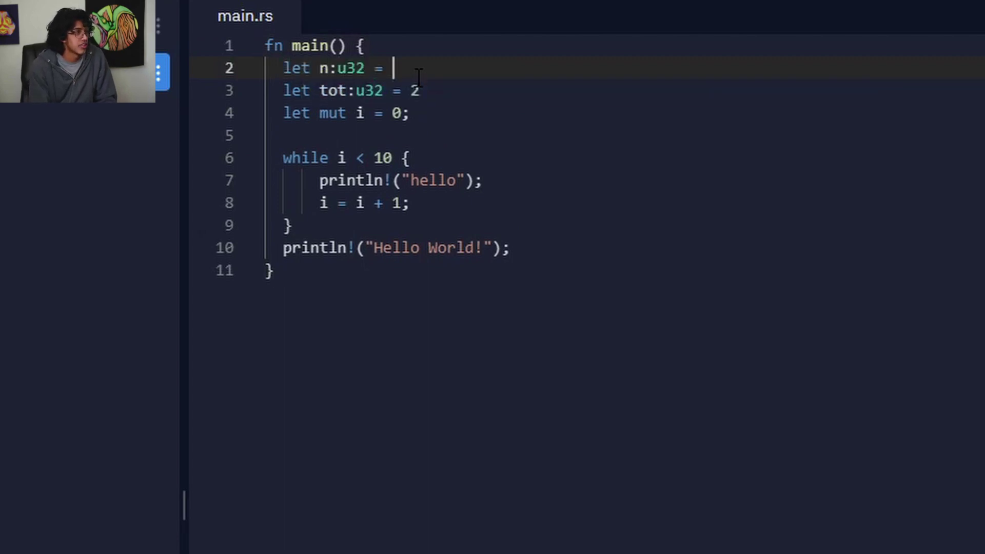
{"action": "type", "text": "6;"}
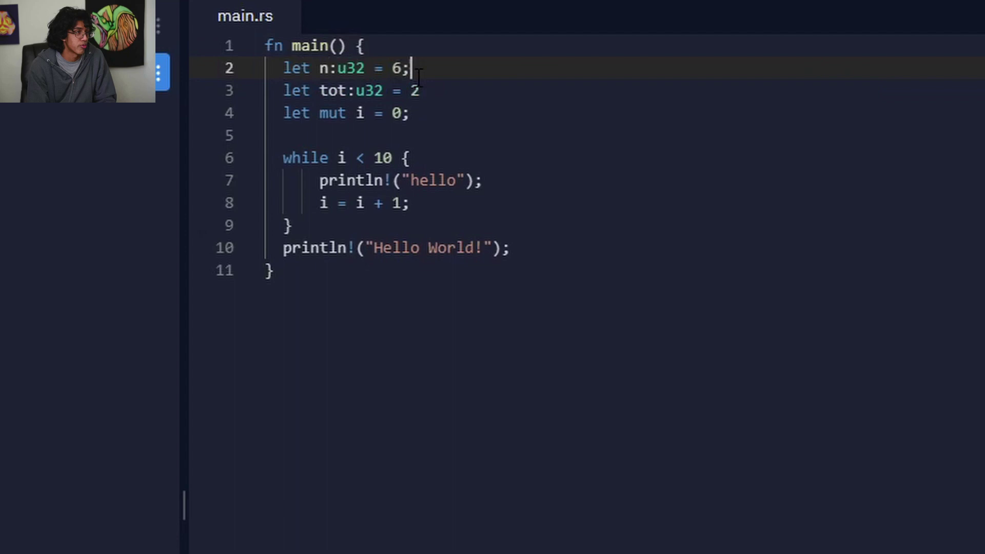
Step: Replace the hello print with tot = tot*2, print tot instead of Hello World, and run
{"action": "left_click", "coordinate": [413, 136]}
{"action": "left_click", "coordinate": [418, 203]}
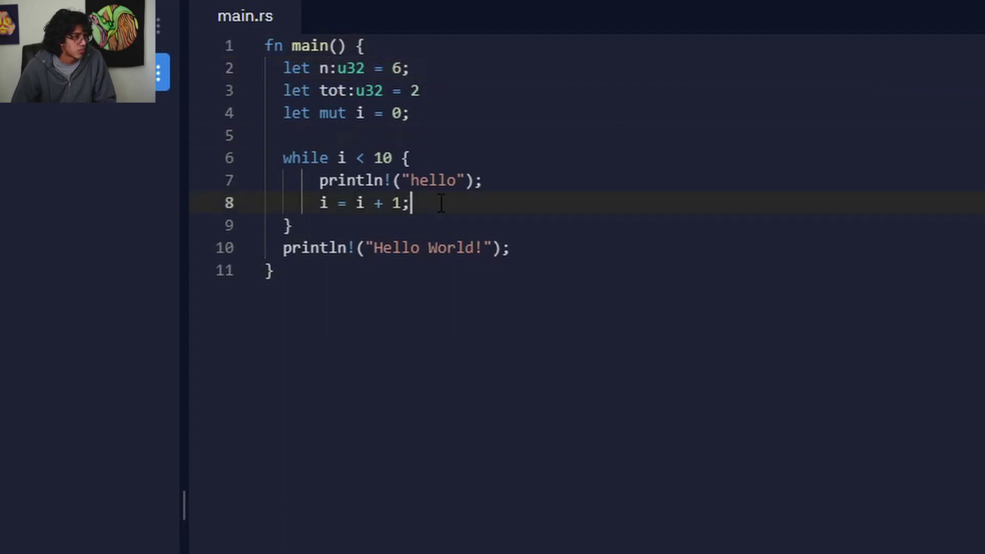
{"action": "left_click", "coordinate": [498, 183]}
{"action": "left_click_drag", "start_coordinate": [519, 180], "coordinate": [323, 186]}
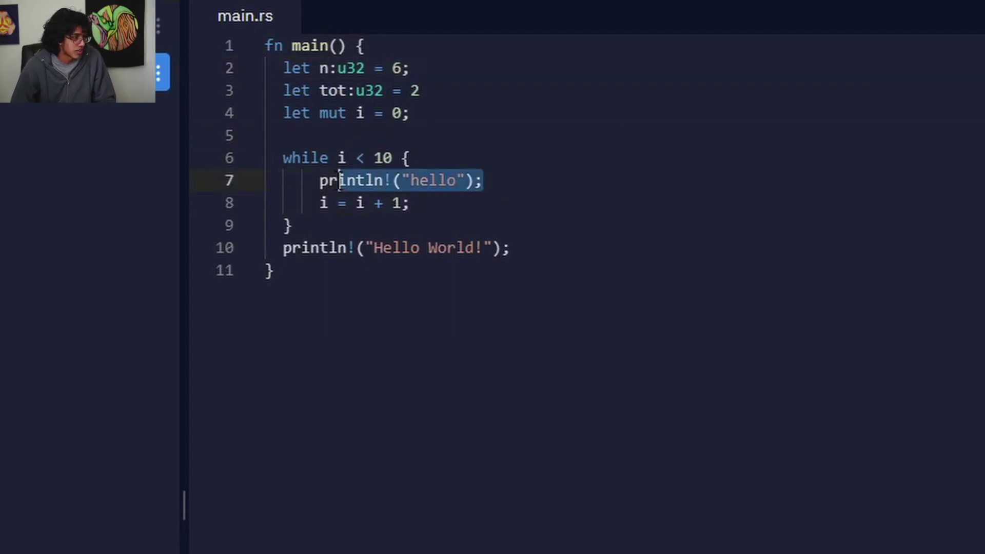
{"action": "type", "text": "to"}
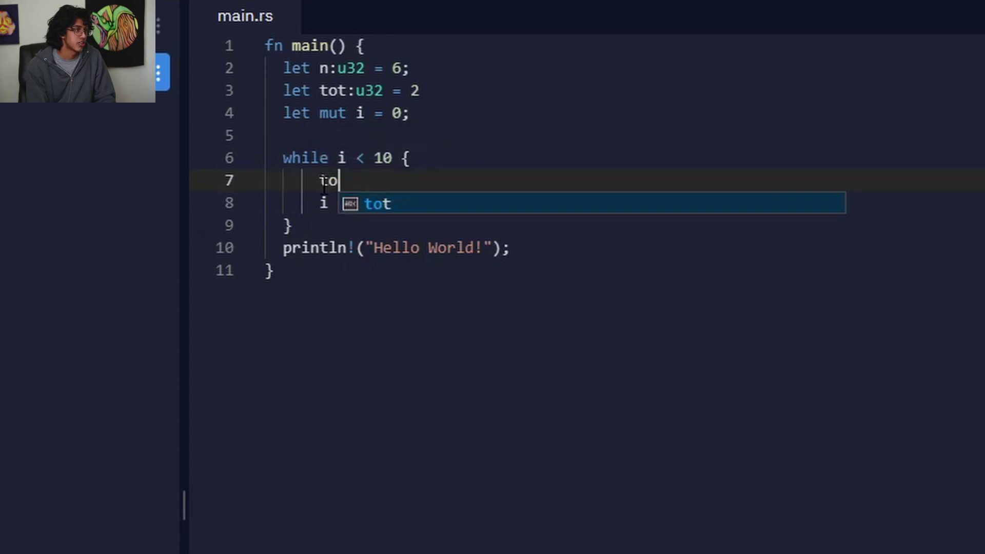
{"action": "type", "text": "t = tot*2;"}
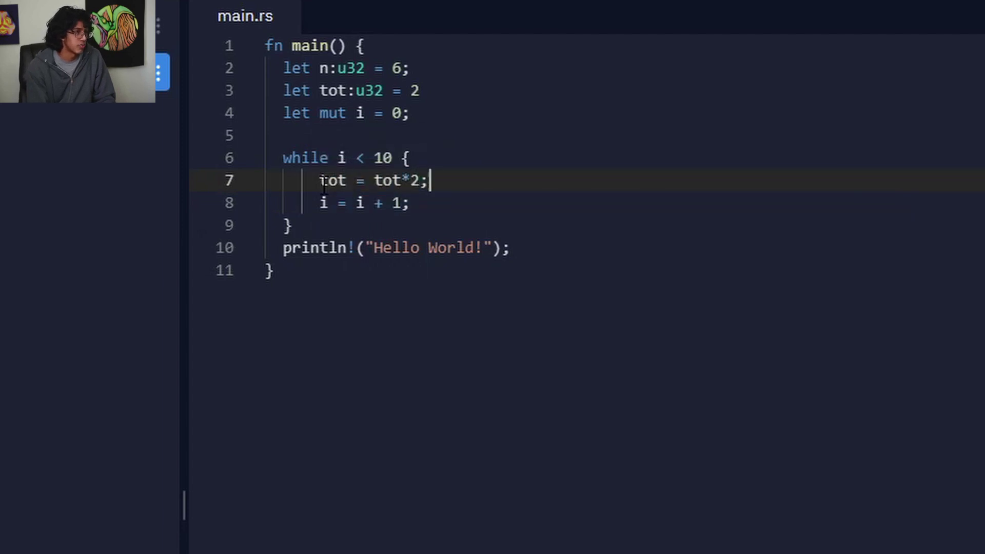
{"action": "left_click", "coordinate": [340, 179]}
{"action": "left_click_drag", "start_coordinate": [342, 179], "coordinate": [278, 177]}
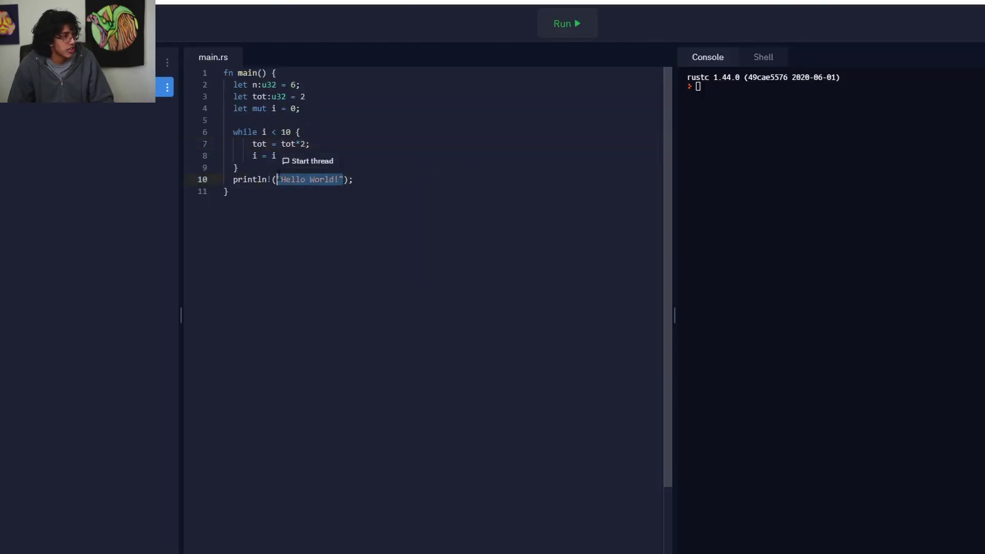
{"action": "type", "text": "tot"}
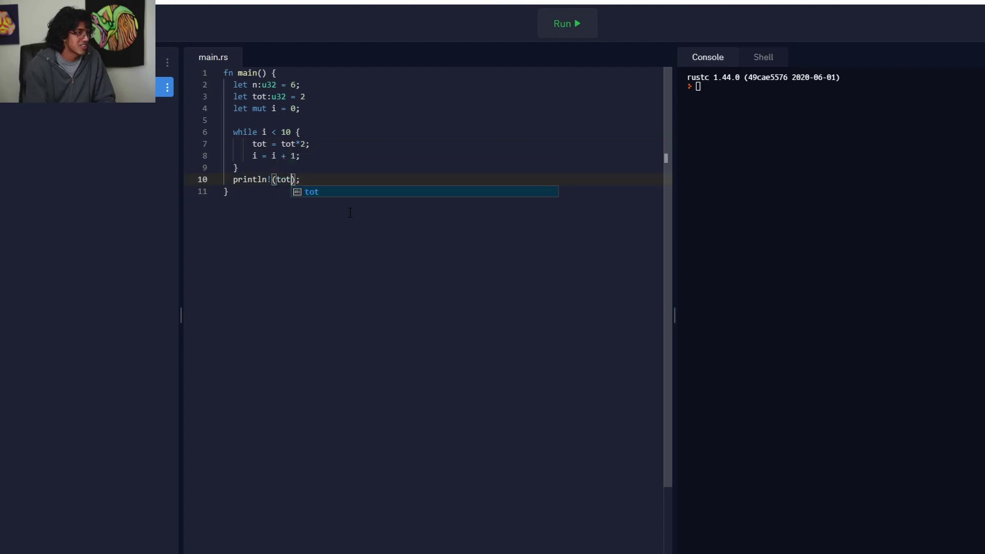
{"action": "left_click", "coordinate": [574, 28]}
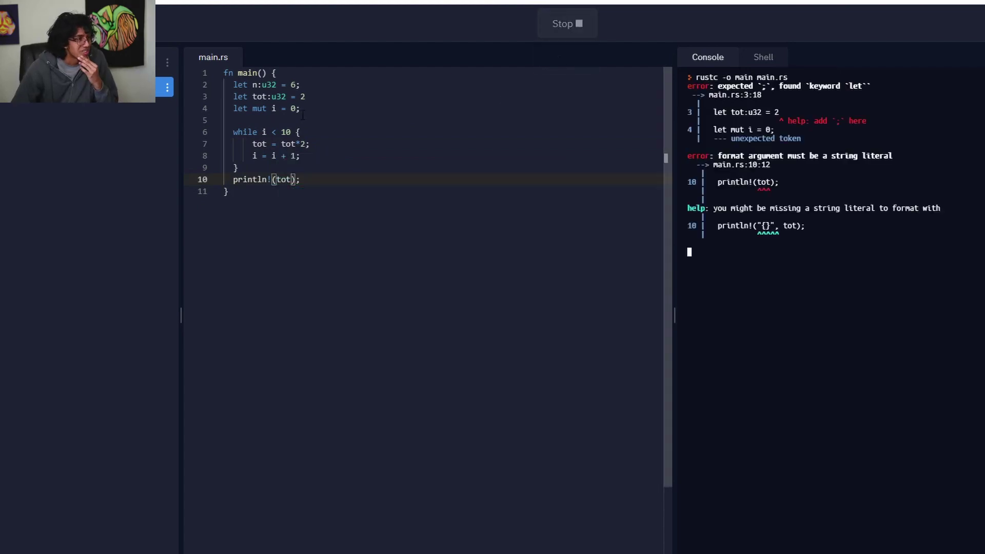
Step: Fix the tot declaration and print tot with a "{}" format string
{"action": "left_click", "coordinate": [314, 96]}
{"action": "type", "text": ";"}
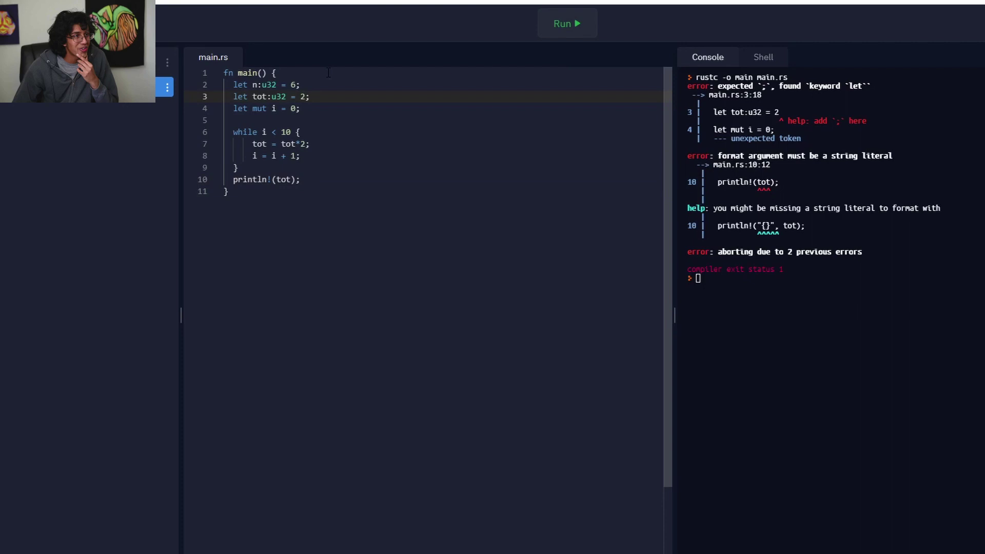
{"action": "left_click", "coordinate": [574, 28]}
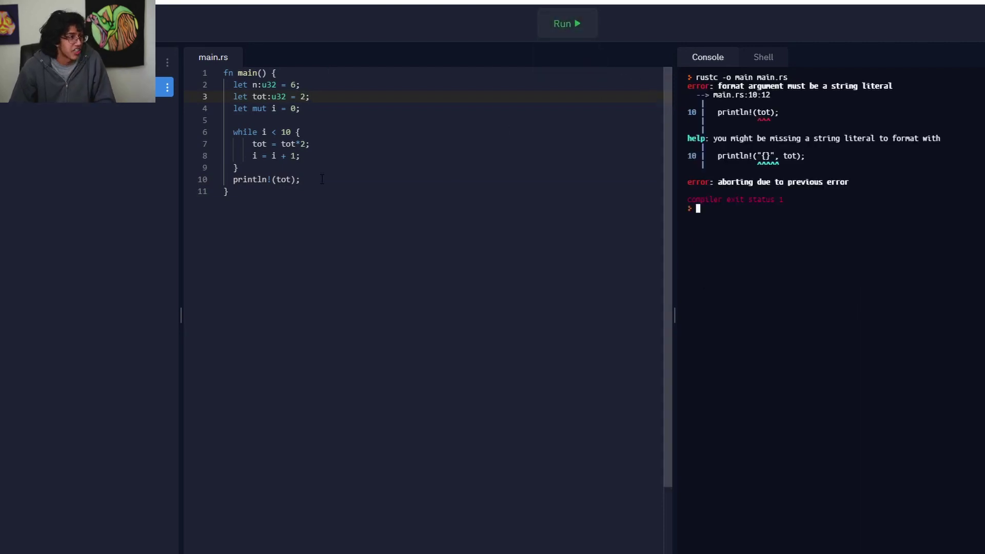
{"action": "left_click", "coordinate": [274, 180]}
{"action": "type", "text": "\""}
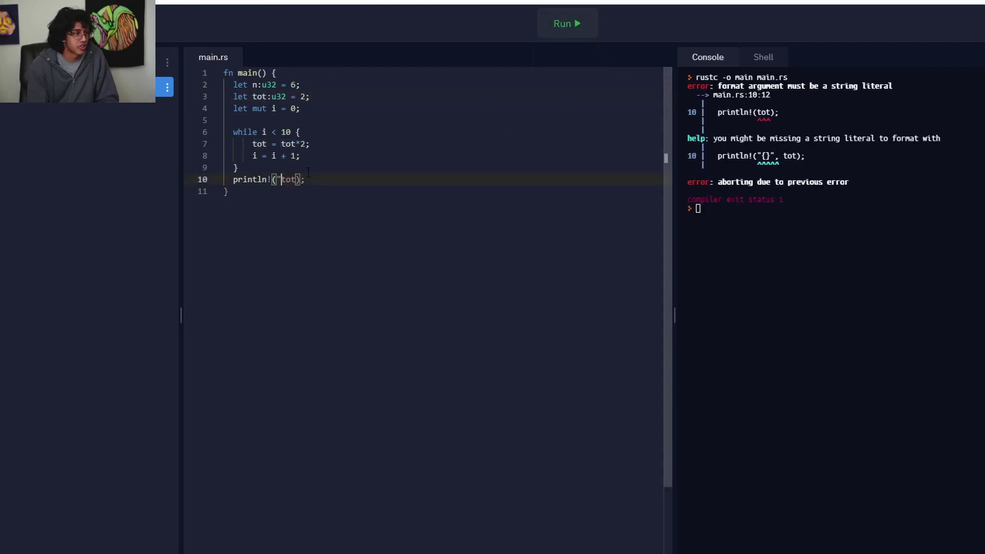
{"action": "type", "text": "{}\""}
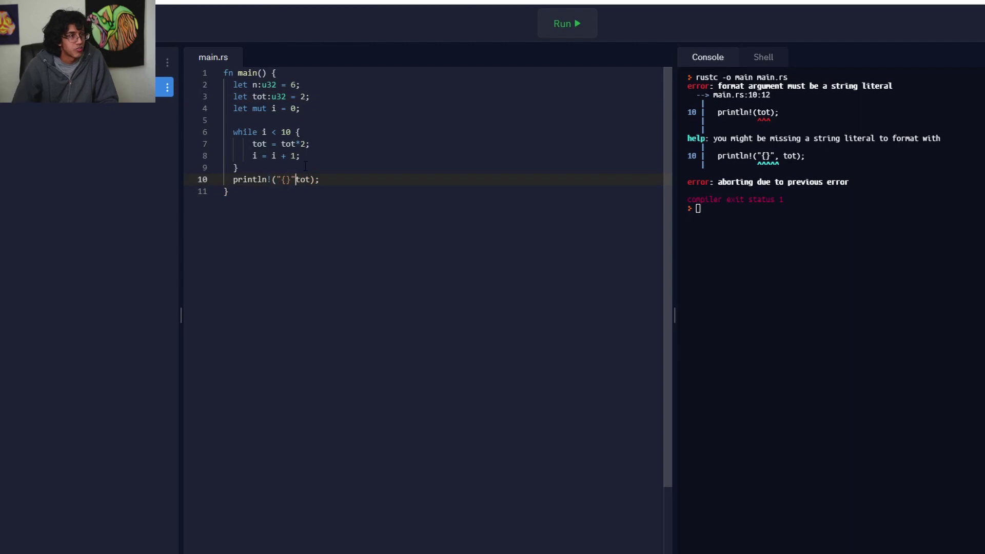
{"action": "type", "text": ","}
{"action": "key", "text": "ctrl+Return"}
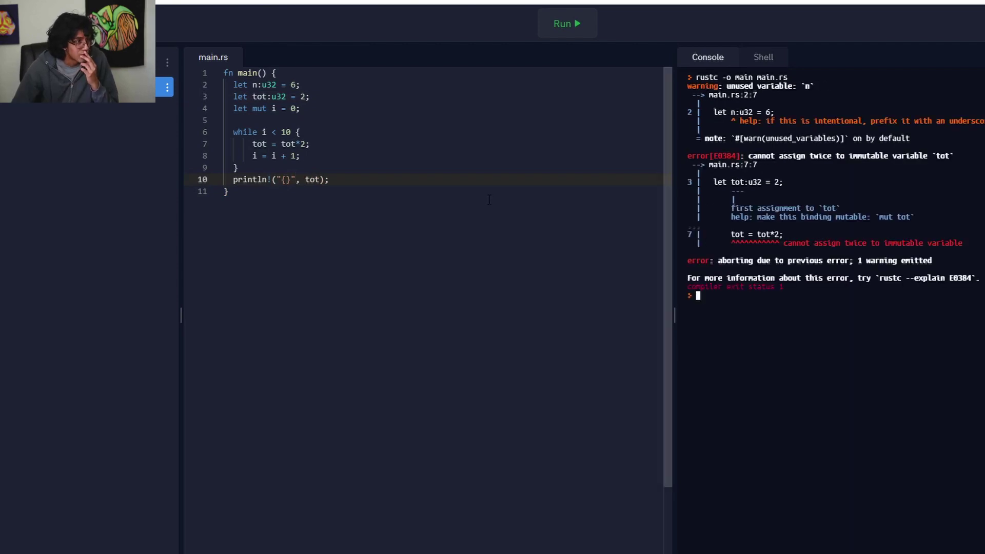
Step: Make tot mutable and loop up to n instead of 10, rerunning the program
{"action": "left_click", "coordinate": [253, 97]}
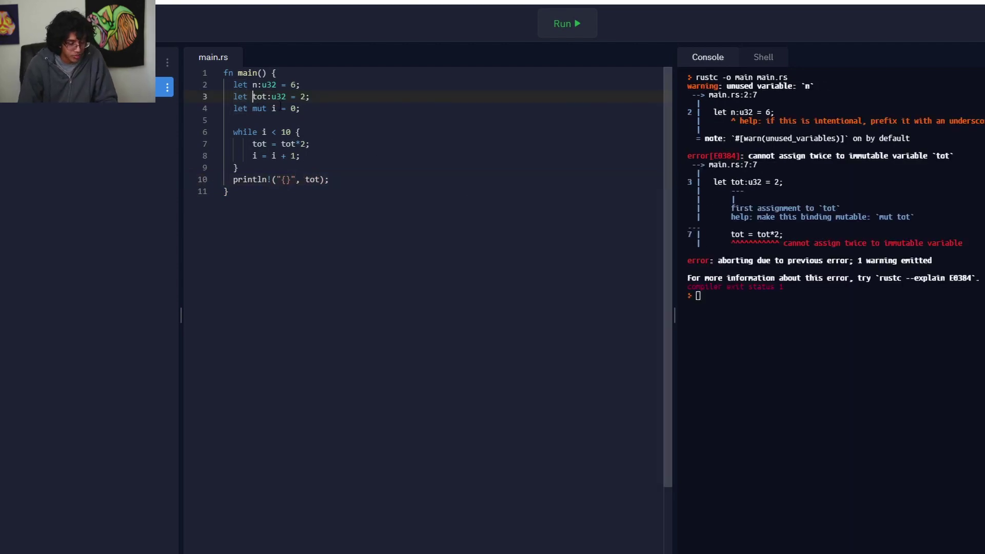
{"action": "type", "text": "mut"}
{"action": "left_click", "coordinate": [402, 130]}
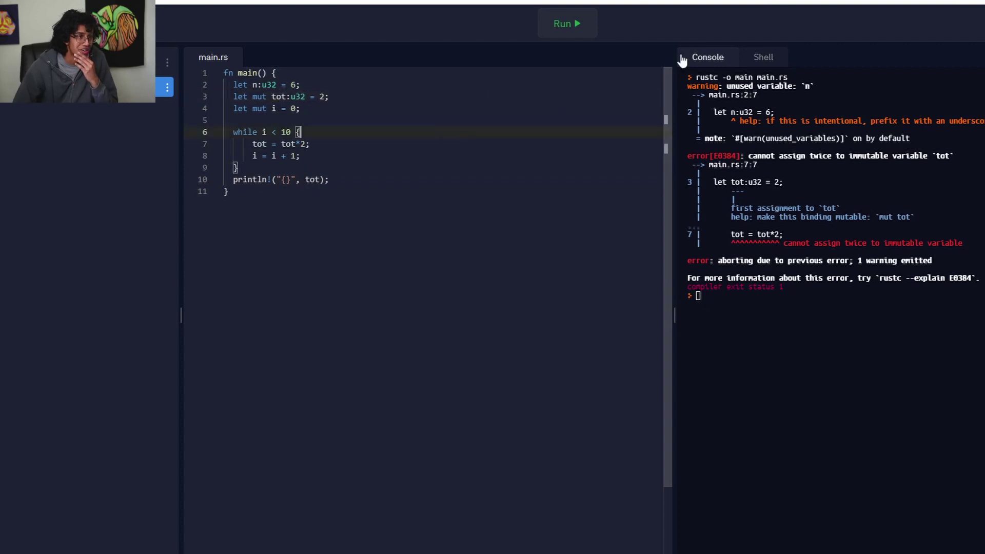
{"action": "left_click", "coordinate": [573, 25]}
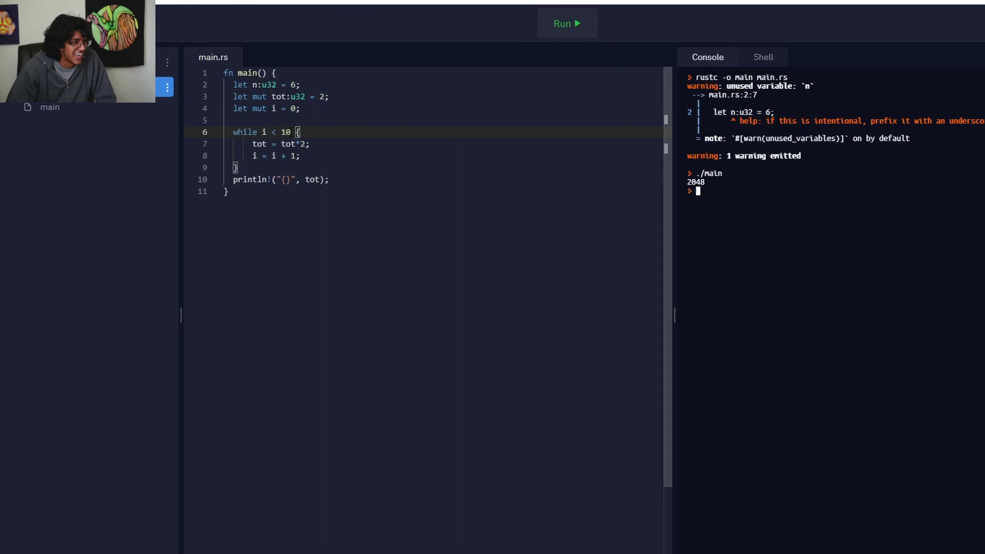
{"action": "left_click", "coordinate": [290, 132]}
{"action": "key", "text": "BackSpace"}
{"action": "key", "text": "BackSpace"}
{"action": "type", "text": "n"}
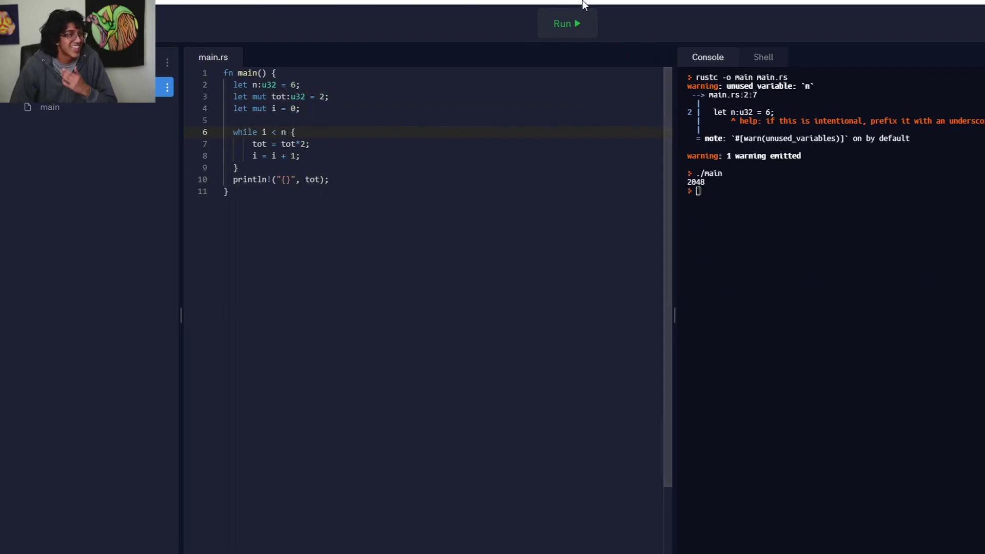
{"action": "left_click", "coordinate": [587, 23]}
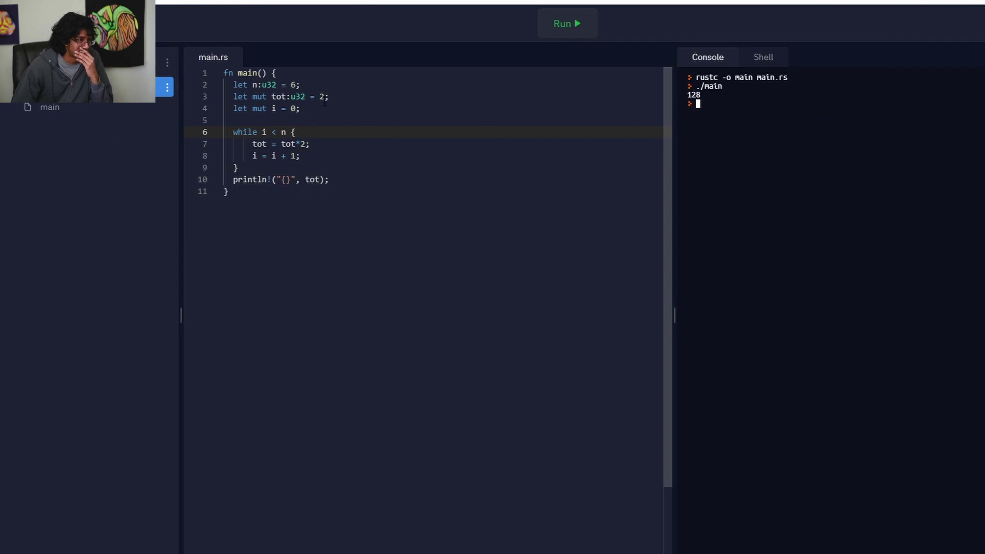
Step: Start tot at 1 instead of 2 and rerun, printing 64
{"action": "left_click", "coordinate": [323, 95]}
{"action": "key", "text": "BackSpace"}
{"action": "type", "text": "1"}
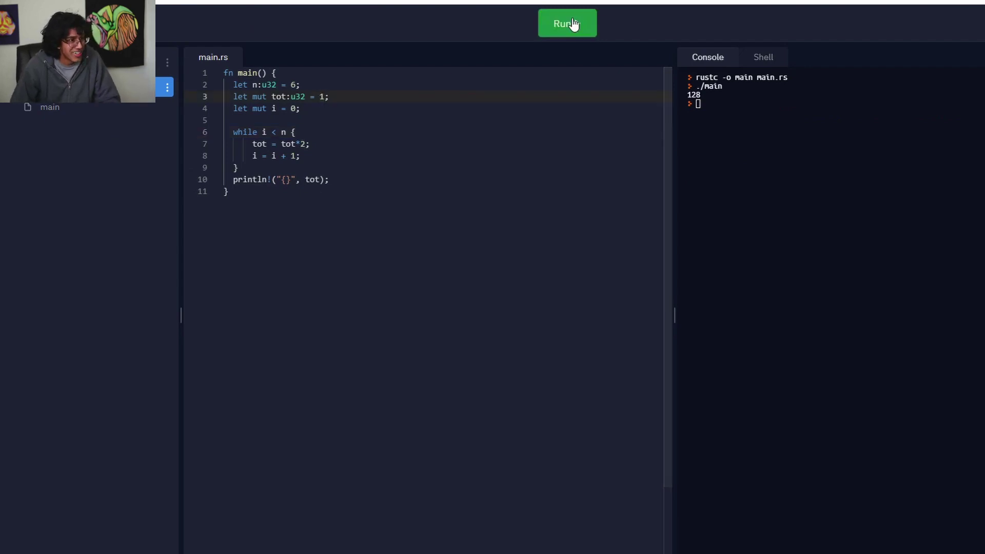
{"action": "left_click", "coordinate": [566, 23]}
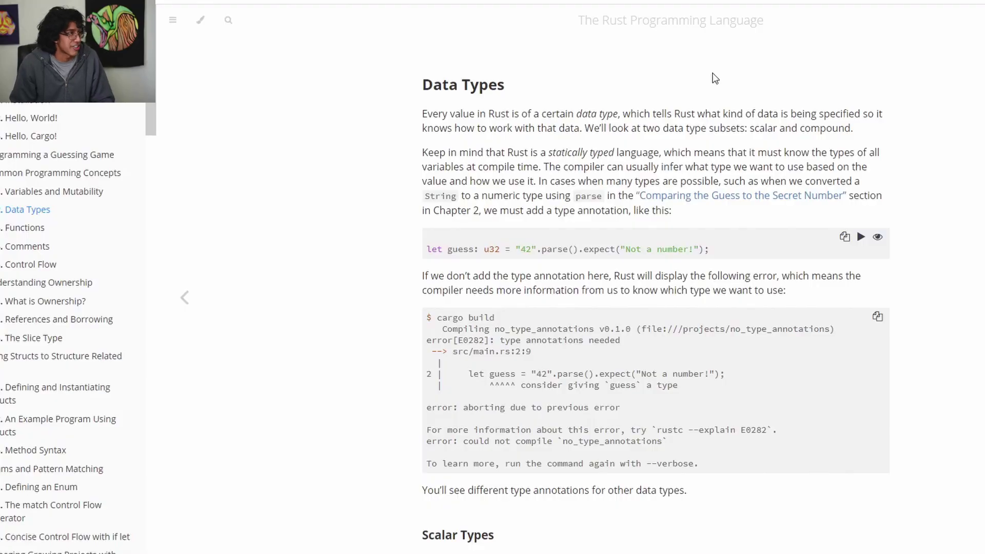
{"action": "scroll", "coordinate": [695, 93], "scroll_direction": "up", "scroll_amount": 1}
{"action": "scroll", "coordinate": [695, 93], "scroll_direction": "up", "scroll_amount": 2}
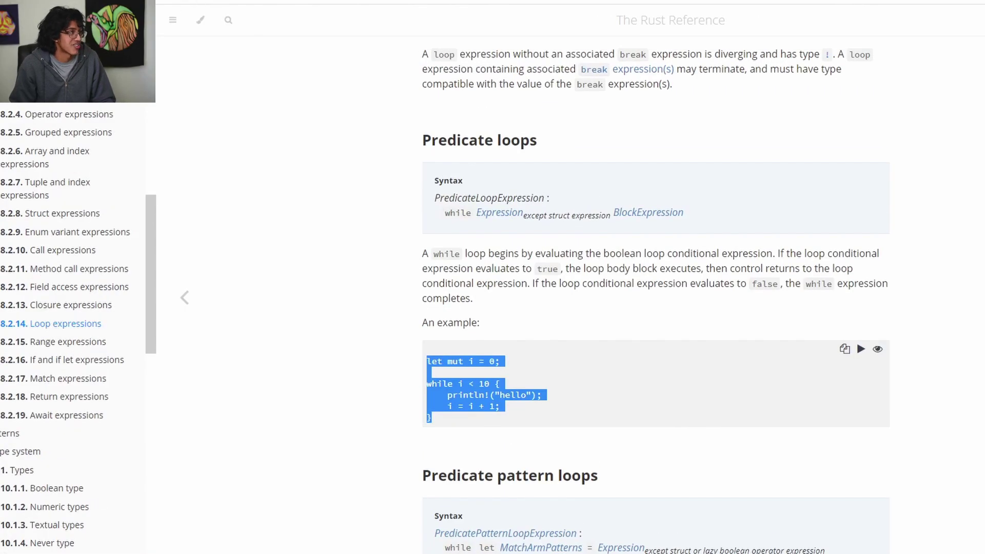
{"action": "left_click", "coordinate": [324, 137]}
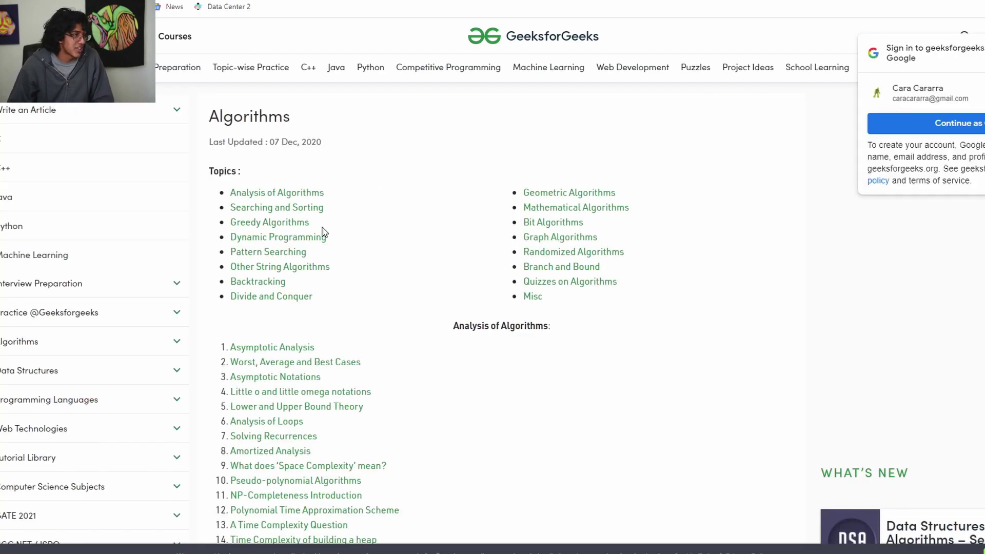
Step: Open Prim's MST from Greedy Algorithms and view its C, Java and Python implementations
{"action": "left_click", "coordinate": [300, 224]}
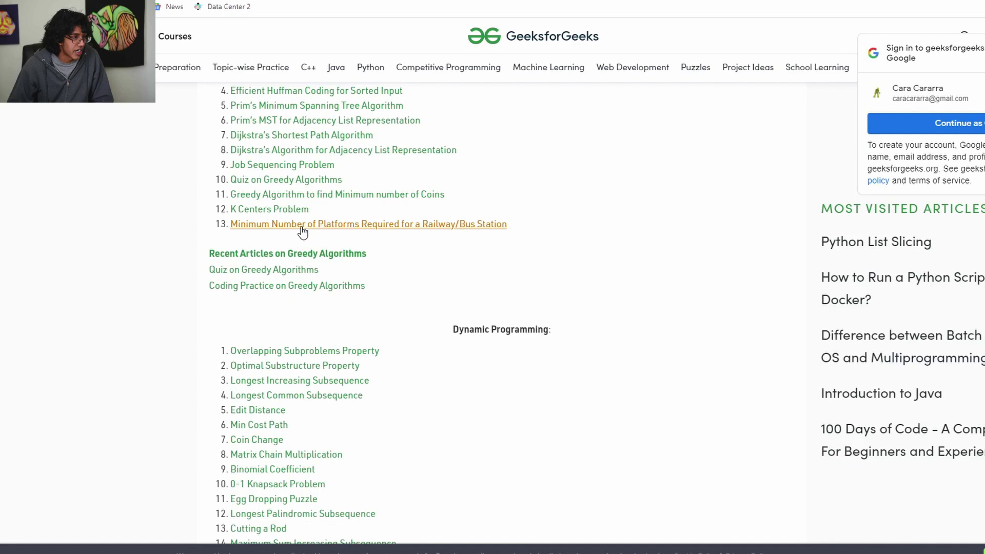
{"action": "left_click", "coordinate": [284, 108]}
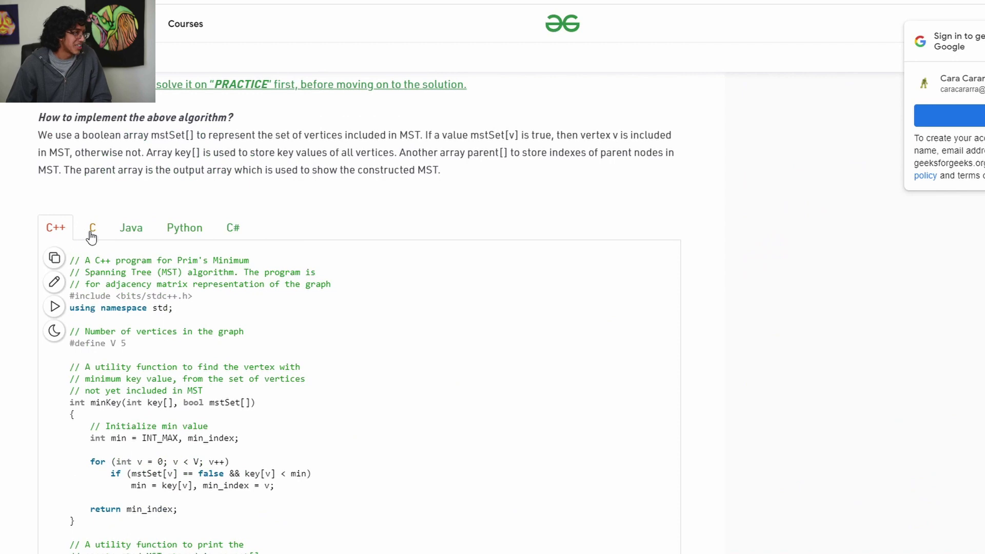
{"action": "left_click", "coordinate": [91, 231]}
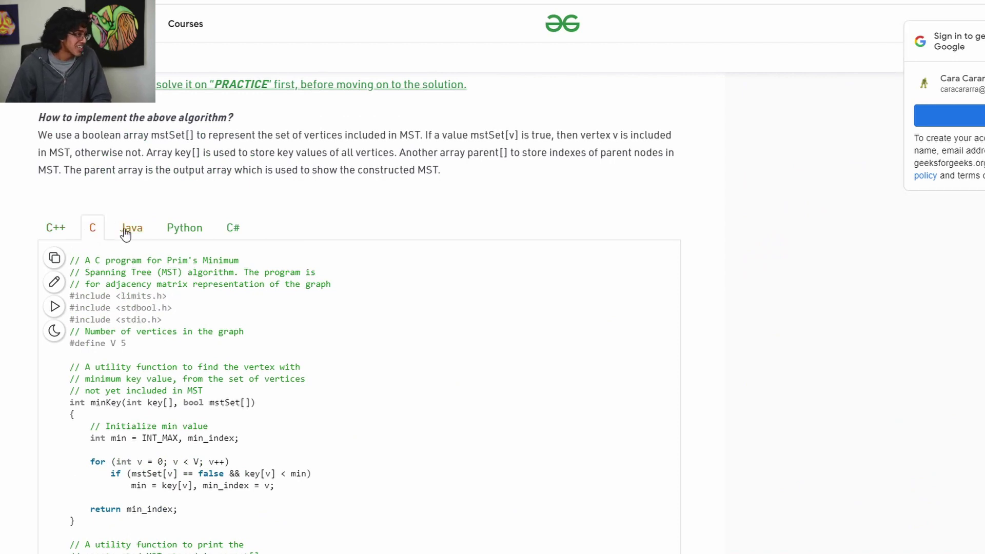
{"action": "left_click", "coordinate": [127, 231]}
{"action": "left_click", "coordinate": [167, 230]}
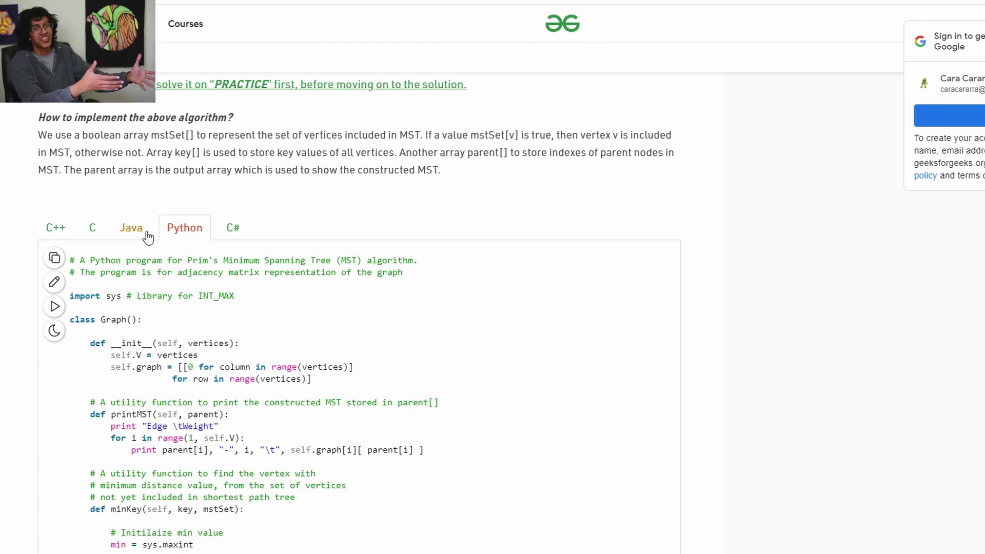
{"action": "scroll", "coordinate": [236, 288], "scroll_direction": "down", "scroll_amount": 1}
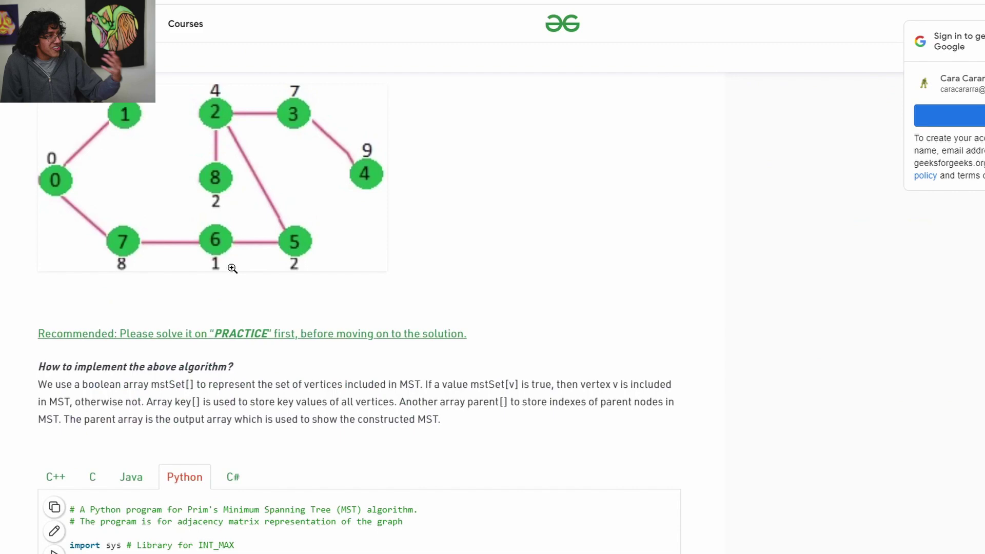
{"action": "scroll", "coordinate": [232, 268], "scroll_direction": "up", "scroll_amount": 5}
{"action": "scroll", "coordinate": [266, 162], "scroll_direction": "up", "scroll_amount": 3}
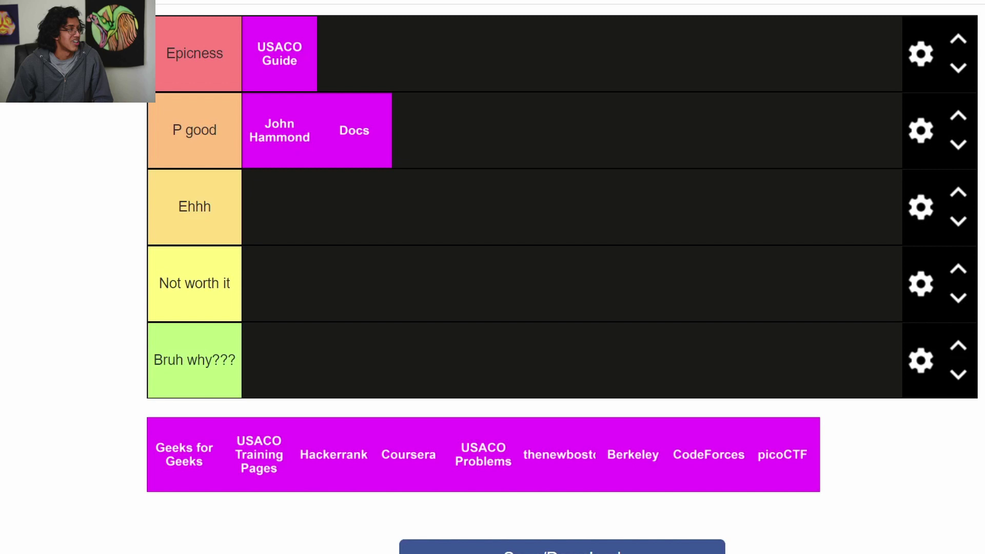
Step: Move Geeks for Geeks into Epicness and USACO Training Pages into Not worth it
{"action": "left_click_drag", "start_coordinate": [164, 416], "coordinate": [363, 50]}
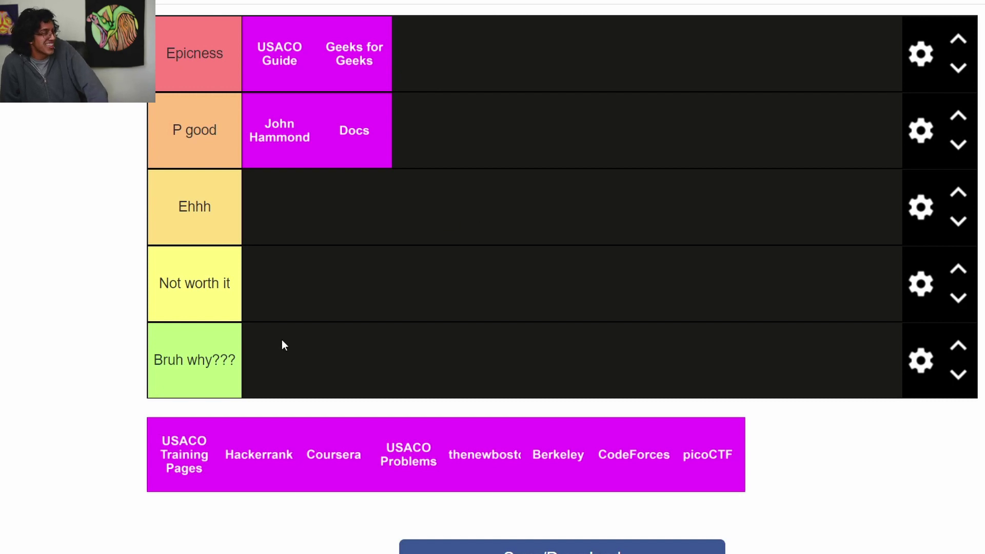
{"action": "left_click_drag", "start_coordinate": [183, 457], "coordinate": [375, 287]}
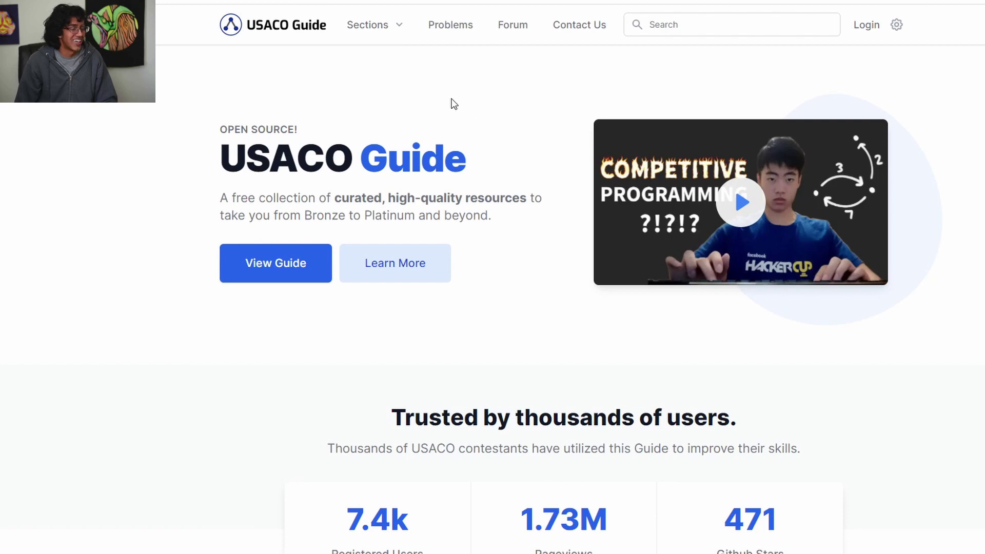
Step: Load the USACO Training Program Gateway login page in a new tab and skim its instructions
{"action": "key", "text": "ctrl+t"}
{"action": "type", "text": "usaco t"}
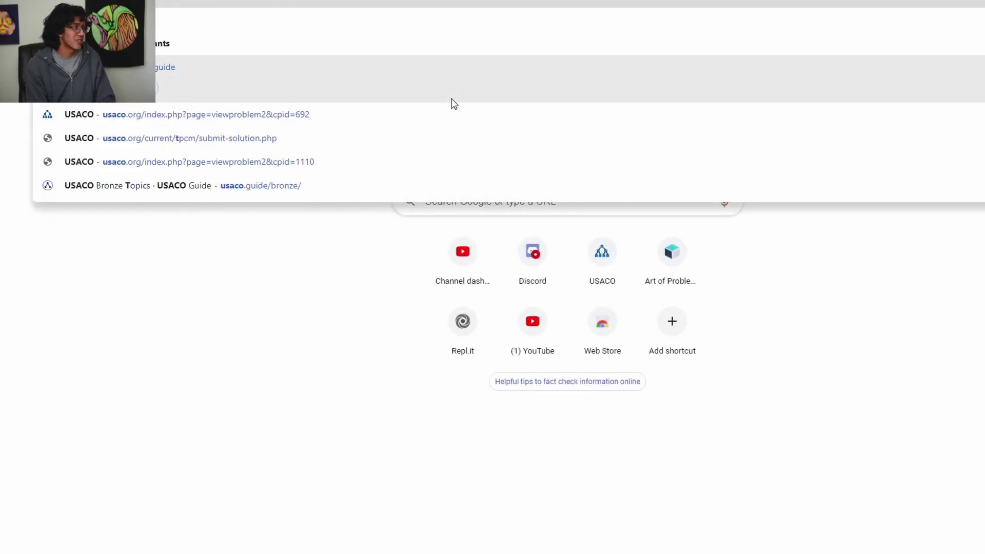
{"action": "type", "text": "raining"}
{"action": "key", "text": "Return"}
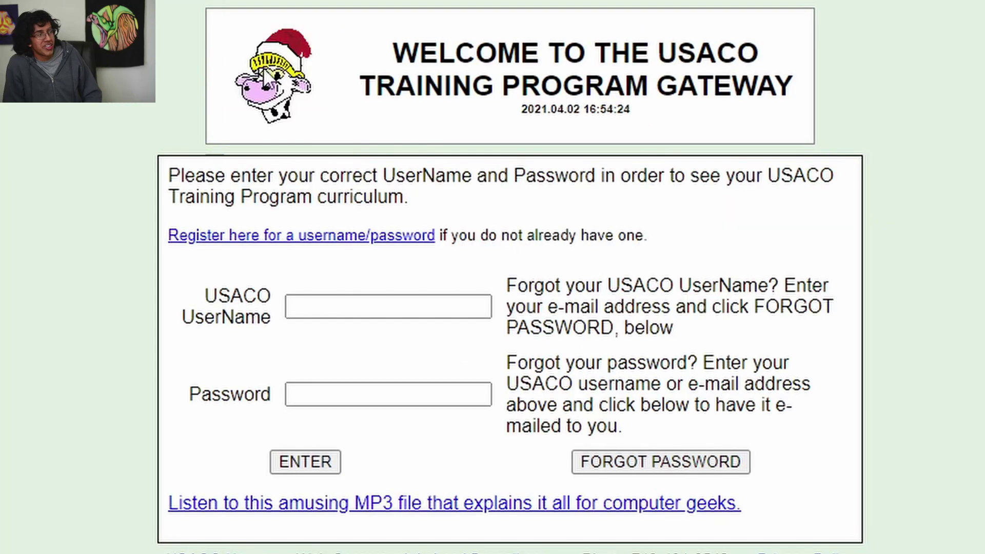
{"action": "left_click_drag", "start_coordinate": [263, 68], "coordinate": [350, 92]}
{"action": "left_click", "coordinate": [350, 93]}
{"action": "left_click_drag", "start_coordinate": [539, 52], "coordinate": [649, 330]}
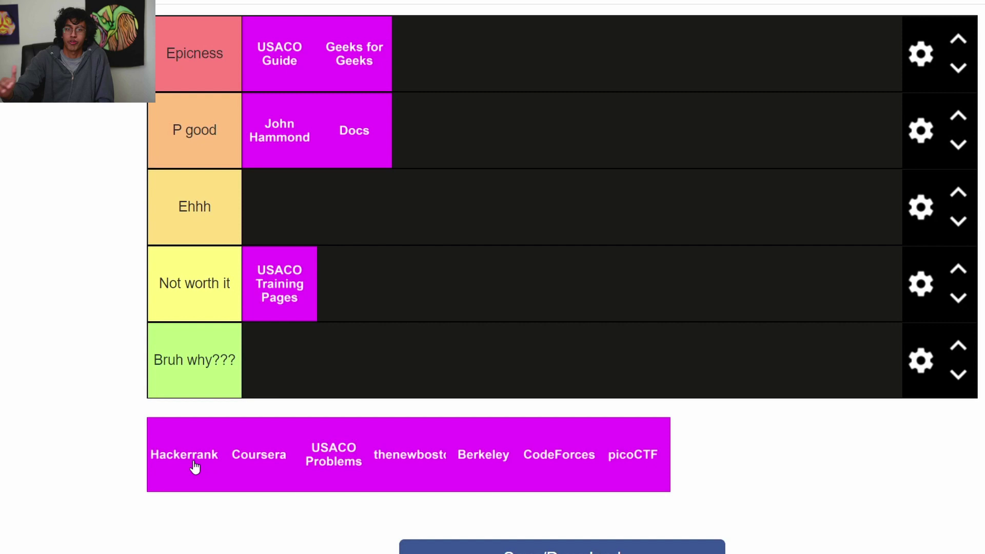
Step: Place Hackerrank in the Ehhh tier and Coursera in the Epicness tier
{"action": "mouse_move", "coordinate": [196, 467]}
{"action": "left_mouse_down"}
{"action": "mouse_move", "coordinate": [433, 202]}
{"action": "mouse_move", "coordinate": [339, 217]}
{"action": "left_mouse_up"}
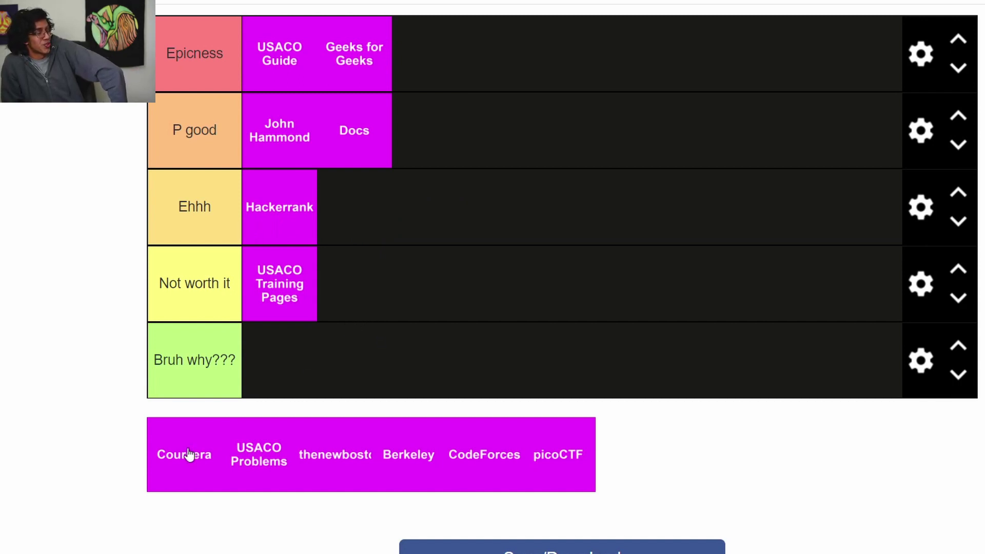
{"action": "left_click_drag", "start_coordinate": [188, 454], "coordinate": [451, 112]}
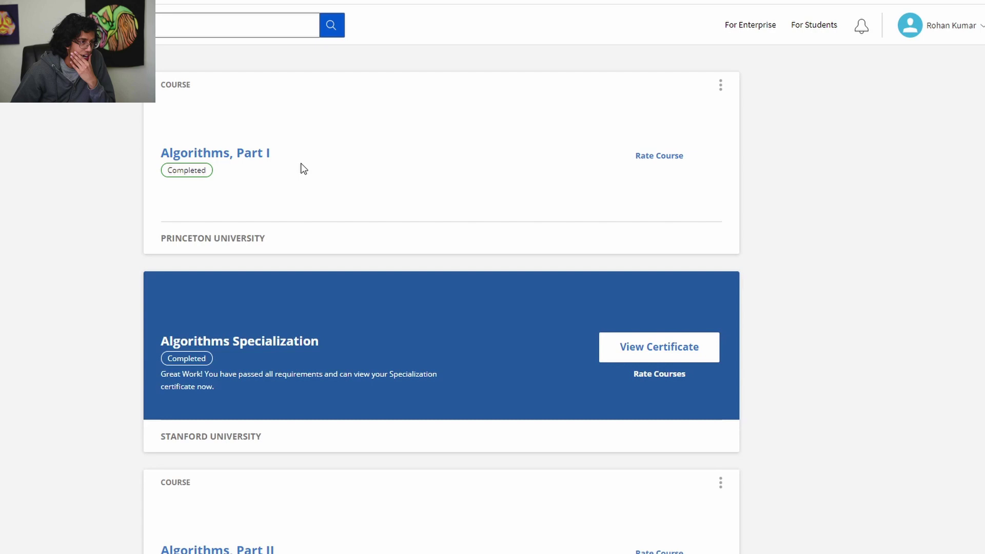
Step: View Algorithms, Part I with its Week 1 contents expanded, then return to course home
{"action": "left_click", "coordinate": [240, 156]}
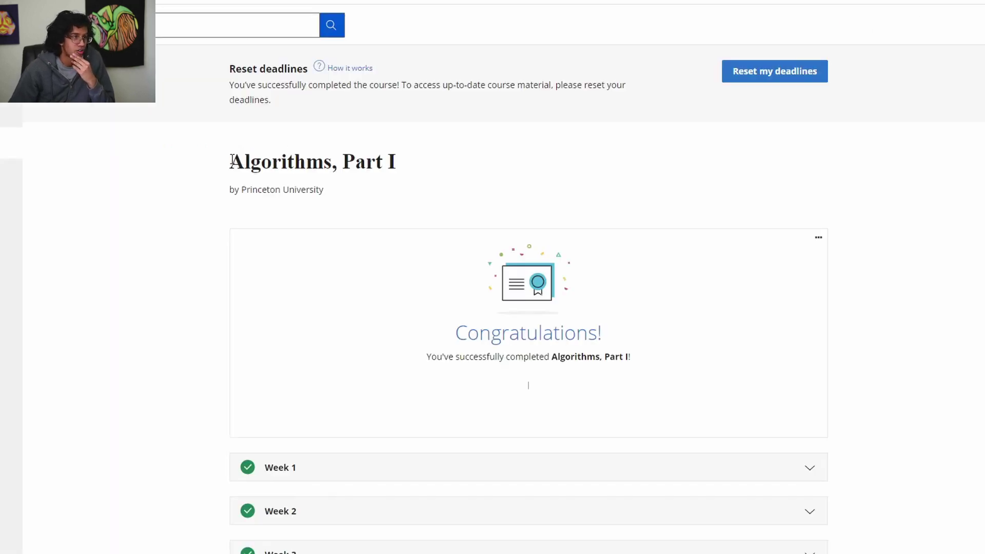
{"action": "scroll", "coordinate": [421, 226], "scroll_direction": "down", "scroll_amount": 2}
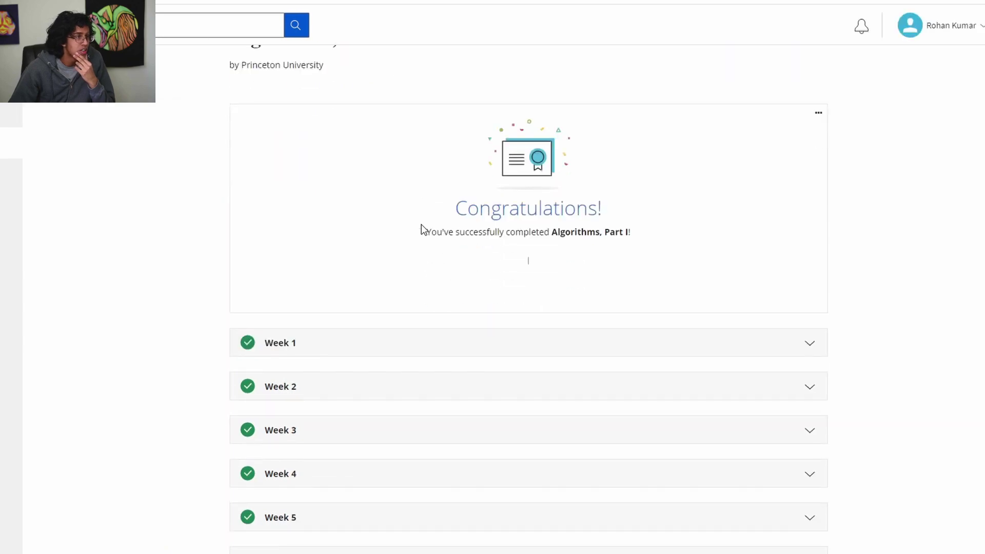
{"action": "scroll", "coordinate": [420, 228], "scroll_direction": "down", "scroll_amount": 2}
{"action": "left_click", "coordinate": [345, 226]}
{"action": "scroll", "coordinate": [375, 323], "scroll_direction": "down", "scroll_amount": 3}
{"action": "scroll", "coordinate": [377, 328], "scroll_direction": "down", "scroll_amount": 2}
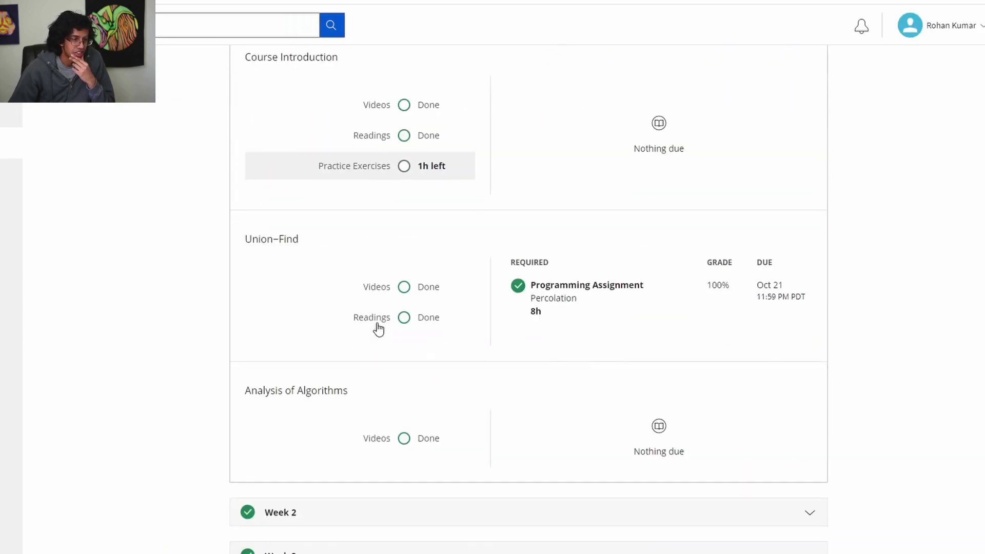
{"action": "scroll", "coordinate": [429, 326], "scroll_direction": "down", "scroll_amount": 1}
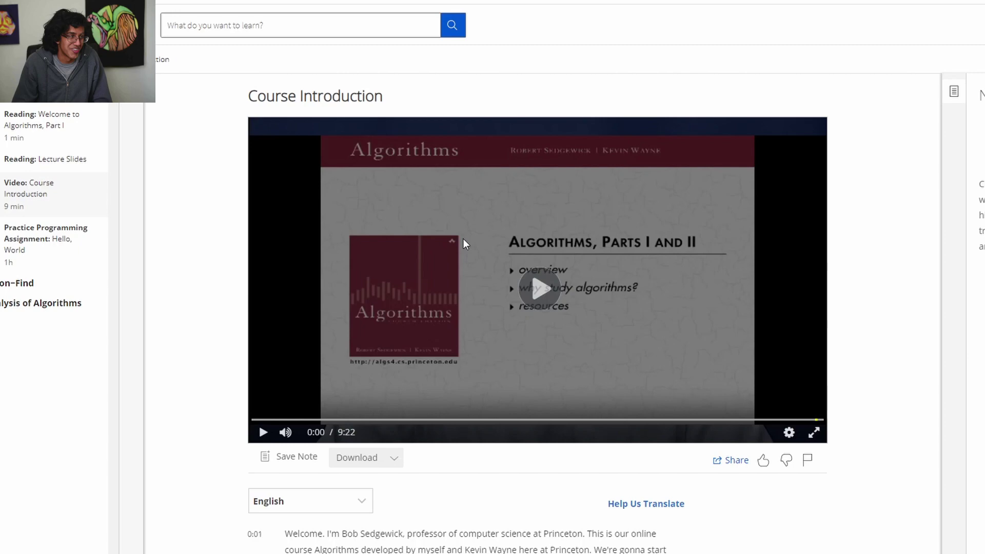
{"action": "scroll", "coordinate": [39, 290], "scroll_direction": "down", "scroll_amount": 1}
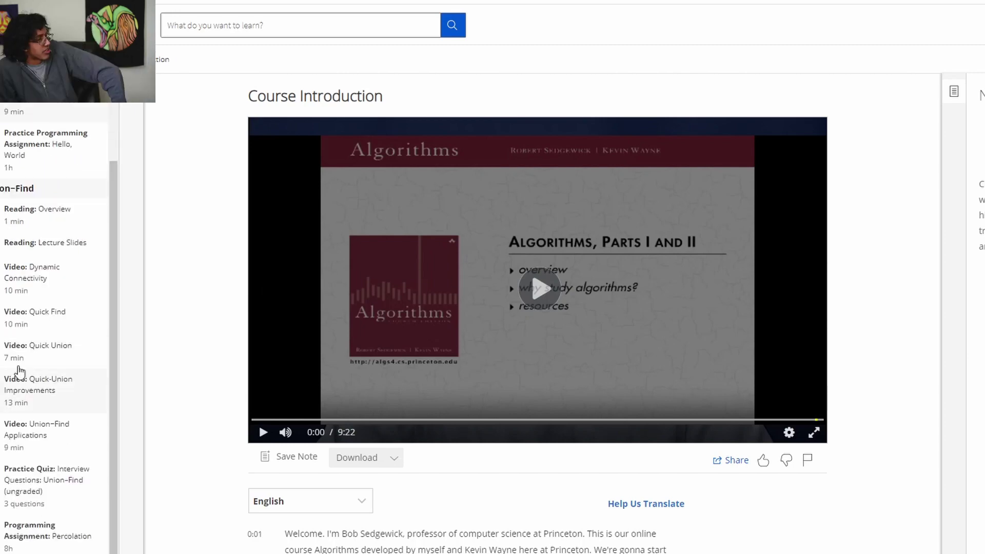
{"action": "scroll", "coordinate": [58, 312], "scroll_direction": "up", "scroll_amount": 2}
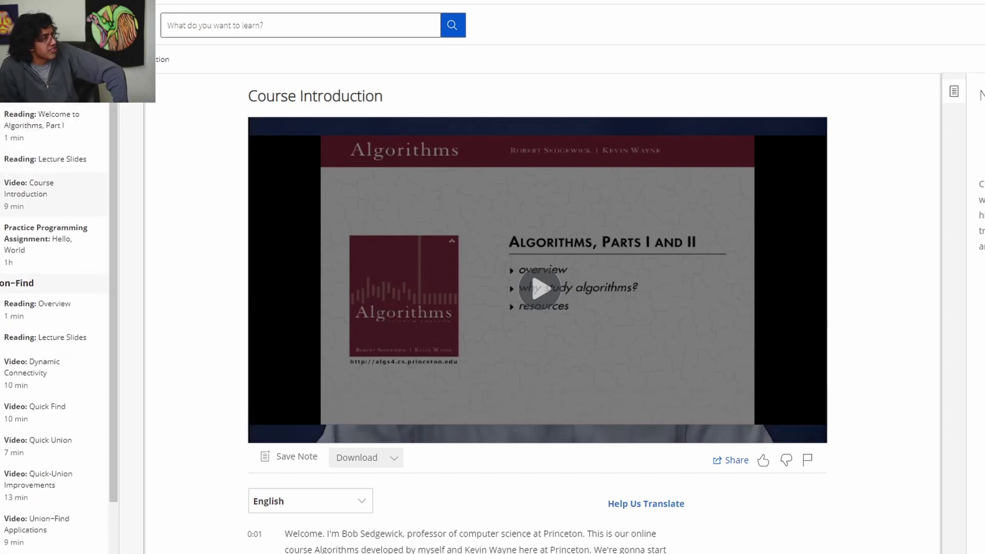
{"action": "left_click", "coordinate": [6, 118]}
{"action": "scroll", "coordinate": [348, 207], "scroll_direction": "down", "scroll_amount": 4}
{"action": "scroll", "coordinate": [400, 299], "scroll_direction": "down", "scroll_amount": 2}
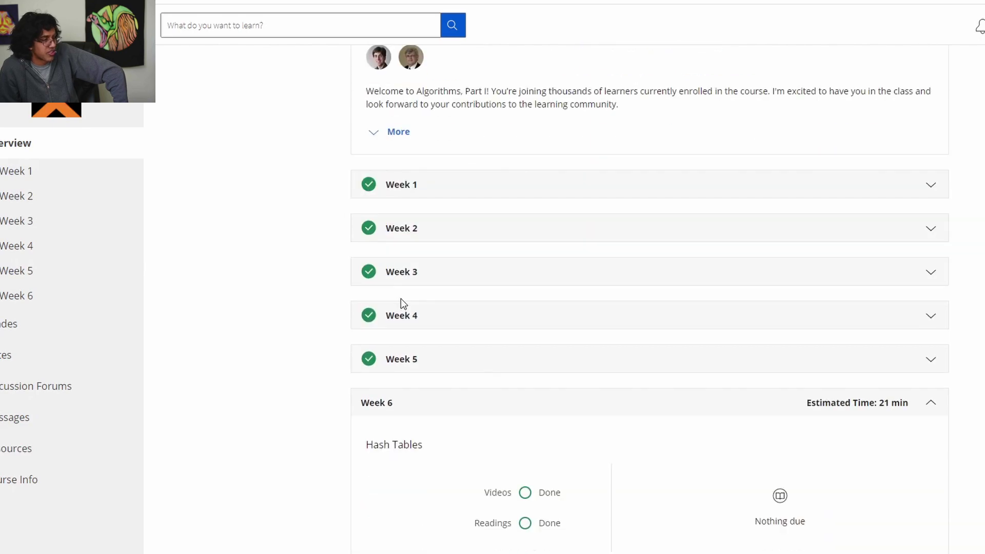
{"action": "scroll", "coordinate": [407, 352], "scroll_direction": "down", "scroll_amount": 2}
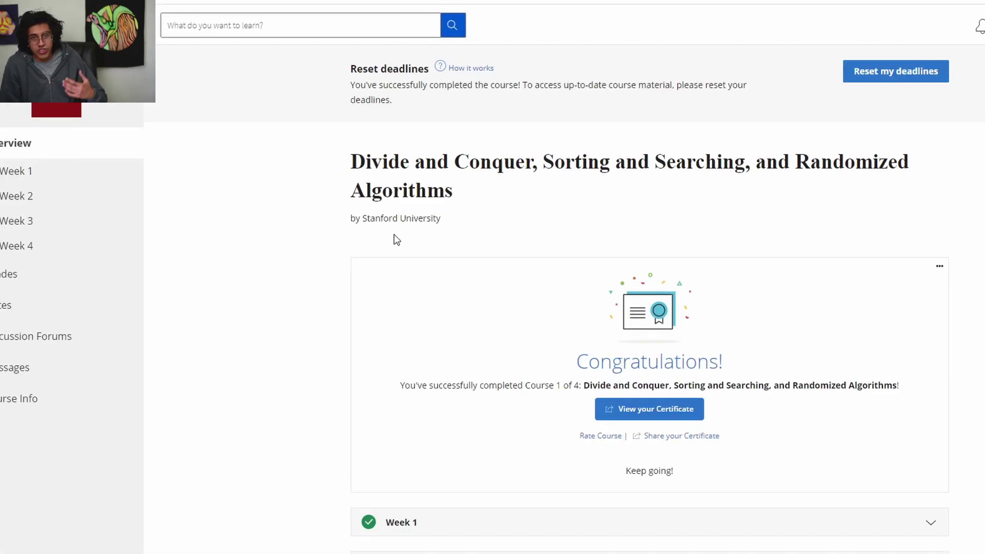
{"action": "scroll", "coordinate": [394, 218], "scroll_direction": "down", "scroll_amount": 3}
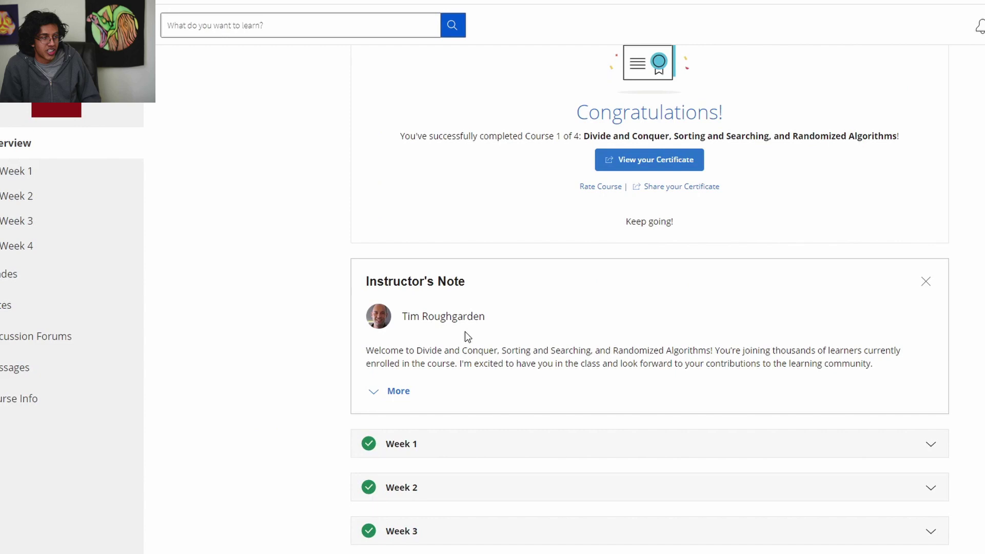
{"action": "left_click_drag", "start_coordinate": [406, 316], "coordinate": [475, 348]}
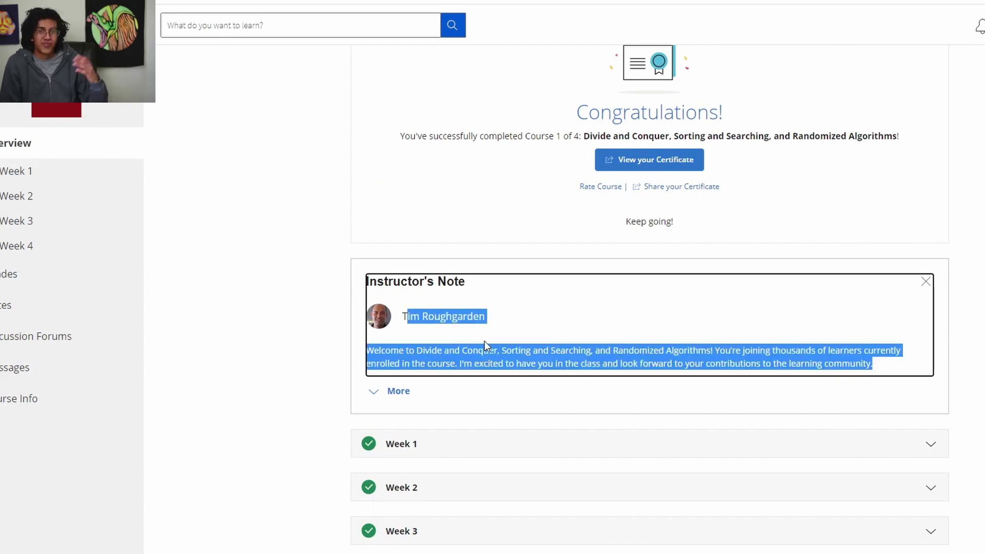
{"action": "scroll", "coordinate": [493, 357], "scroll_direction": "down", "scroll_amount": 1}
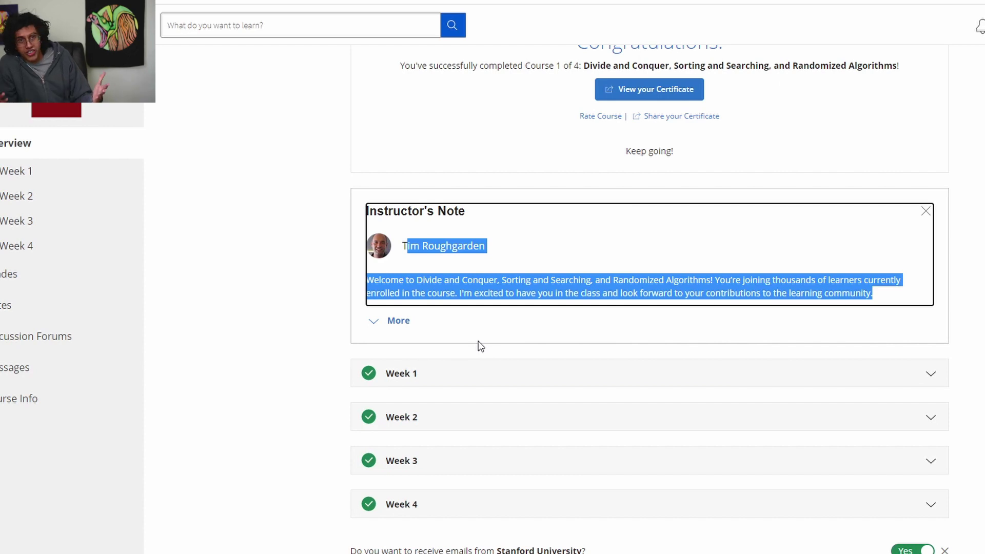
Step: Read the Stanford course's instructor note and page back through the completed courses
{"action": "left_click", "coordinate": [462, 285]}
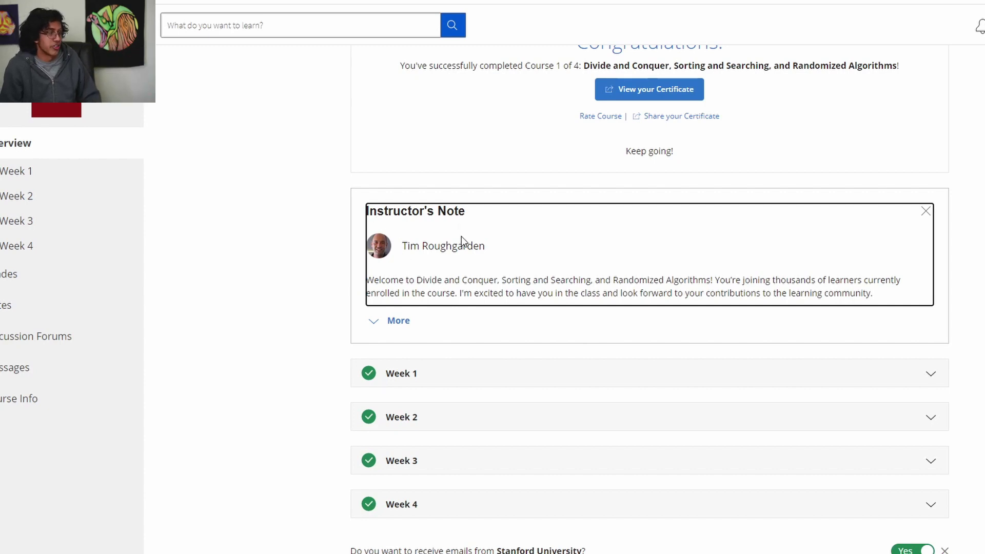
{"action": "left_click", "coordinate": [278, 145]}
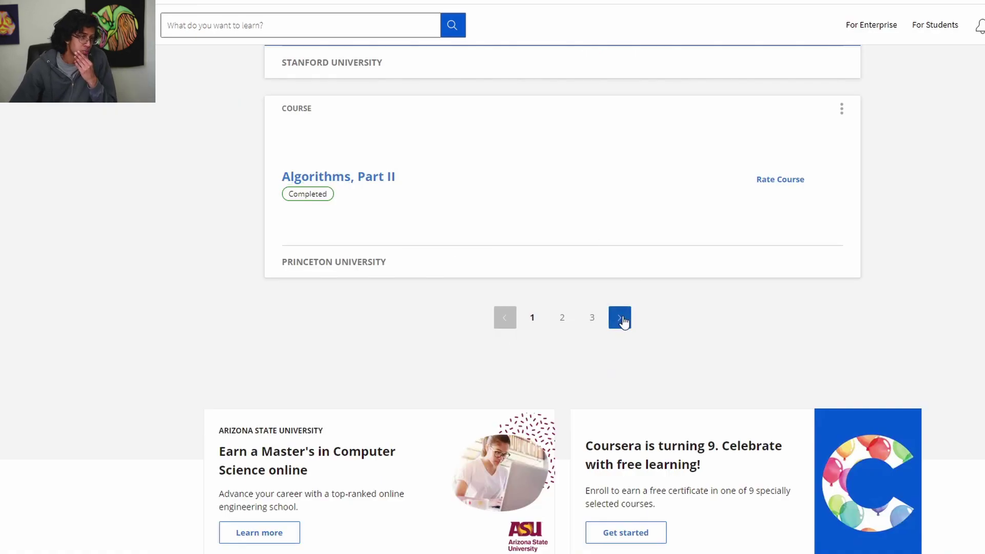
{"action": "left_click", "coordinate": [621, 318]}
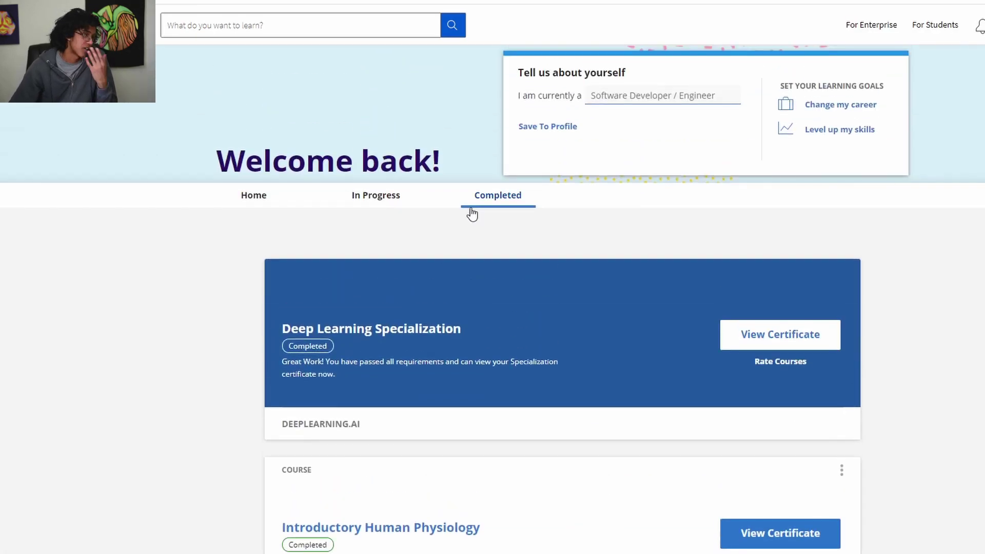
{"action": "scroll", "coordinate": [429, 245], "scroll_direction": "down", "scroll_amount": 2}
{"action": "left_click", "coordinate": [730, 223]}
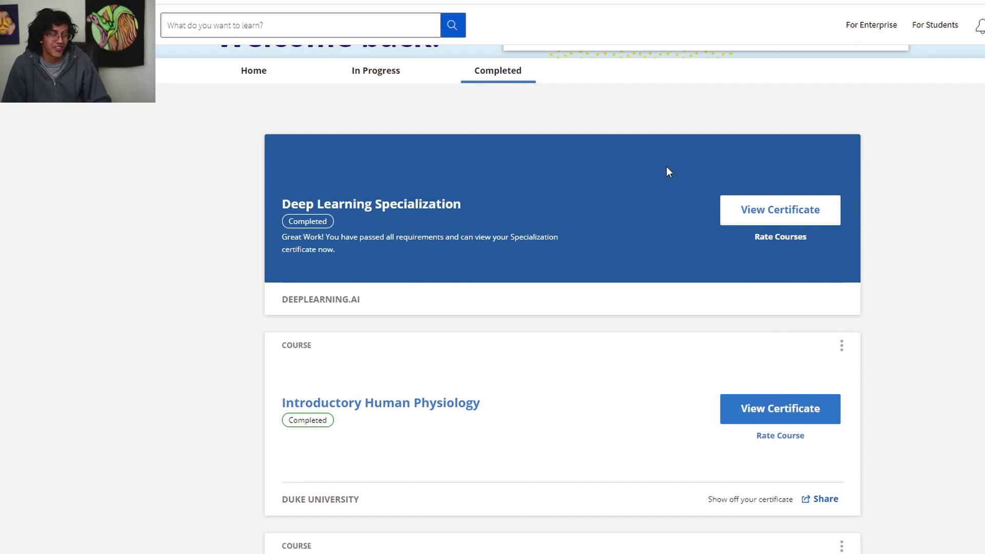
{"action": "left_click", "coordinate": [775, 212]}
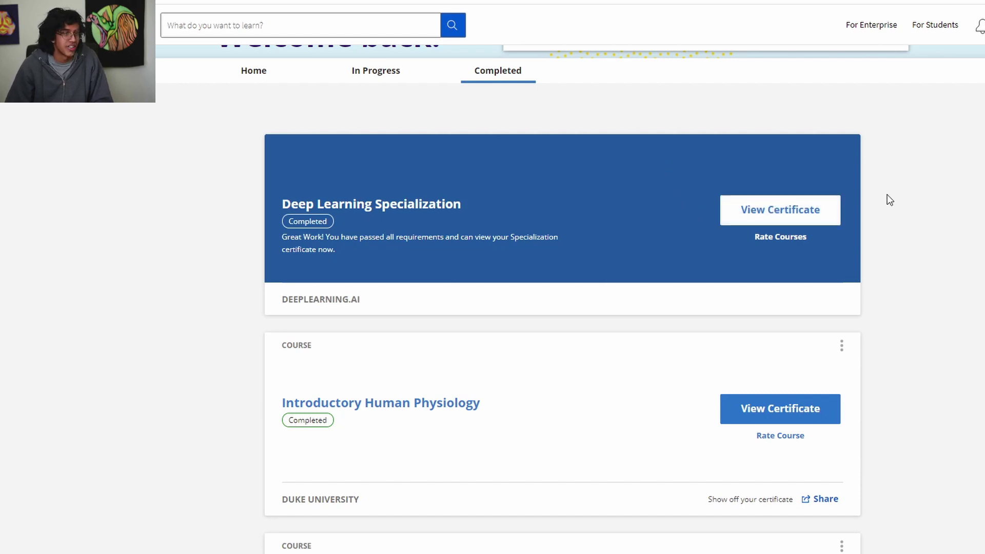
{"action": "scroll", "coordinate": [916, 207], "scroll_direction": "down", "scroll_amount": 3}
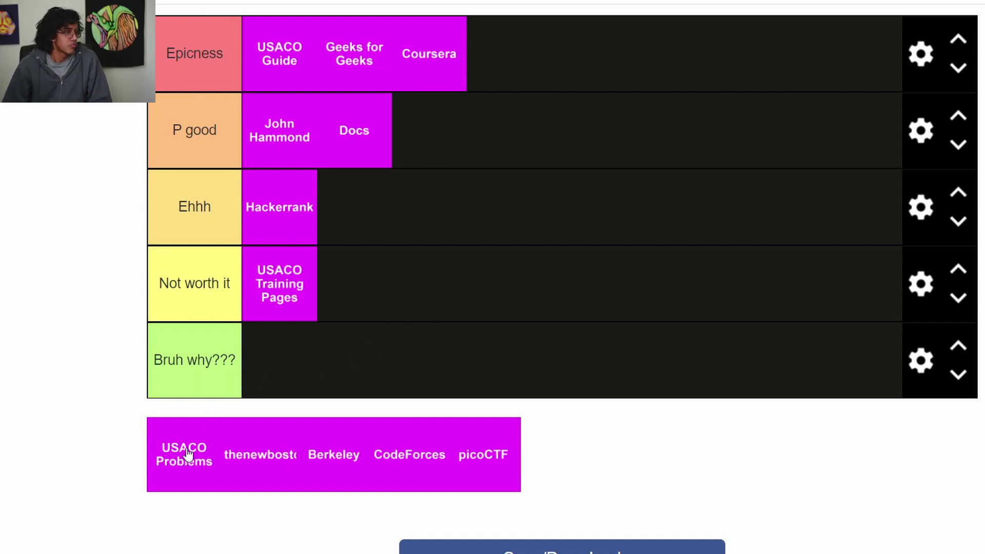
Step: Place USACO Problems in the P good tier and thenewboston in the Epicness tier
{"action": "mouse_move", "coordinate": [192, 451]}
{"action": "left_mouse_down"}
{"action": "mouse_move", "coordinate": [421, 129]}
{"action": "mouse_move", "coordinate": [410, 125]}
{"action": "left_mouse_up"}
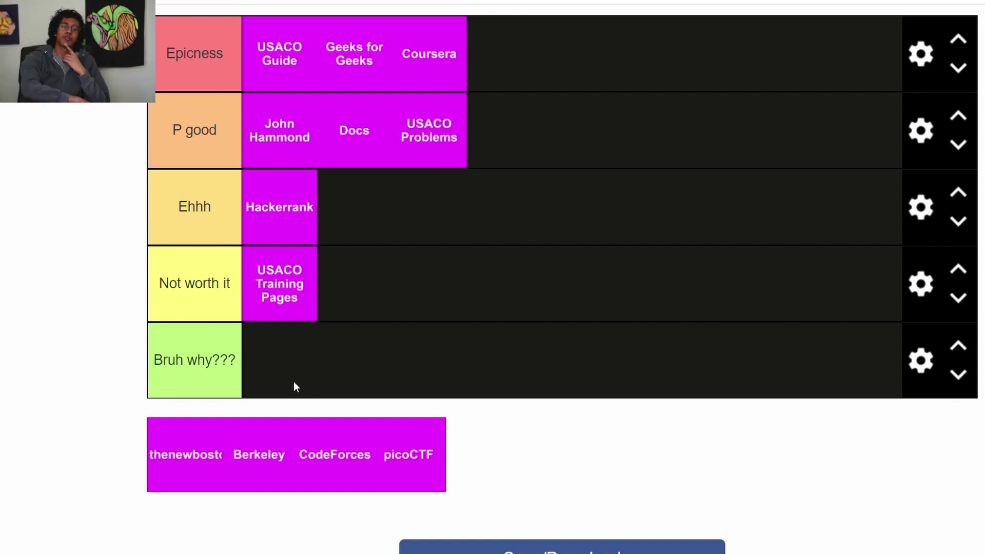
{"action": "mouse_move", "coordinate": [153, 444]}
{"action": "left_mouse_down"}
{"action": "mouse_move", "coordinate": [457, 238]}
{"action": "mouse_move", "coordinate": [517, 70]}
{"action": "mouse_move", "coordinate": [503, 99]}
{"action": "left_mouse_up"}
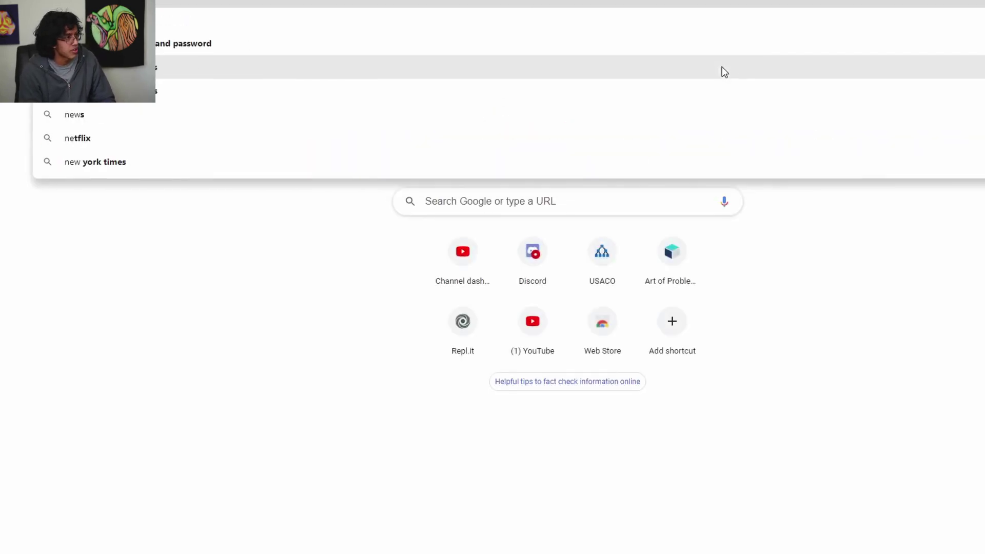
{"action": "scroll", "coordinate": [289, 193], "scroll_direction": "down", "scroll_amount": 5}
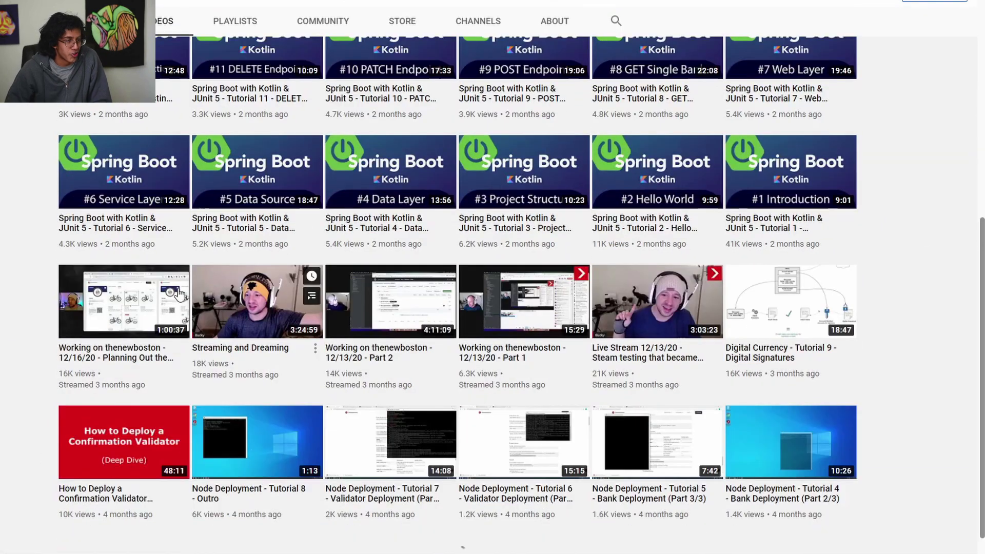
{"action": "scroll", "coordinate": [305, 299], "scroll_direction": "up", "scroll_amount": 5}
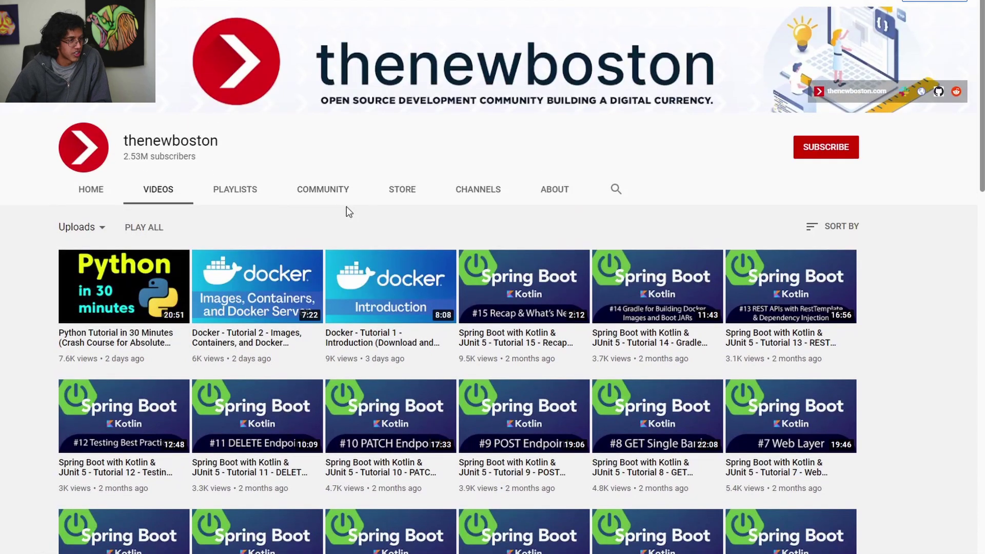
Step: Search the channel for C++ and open the C++ Programming Tutorials playlist
{"action": "left_click", "coordinate": [256, 198]}
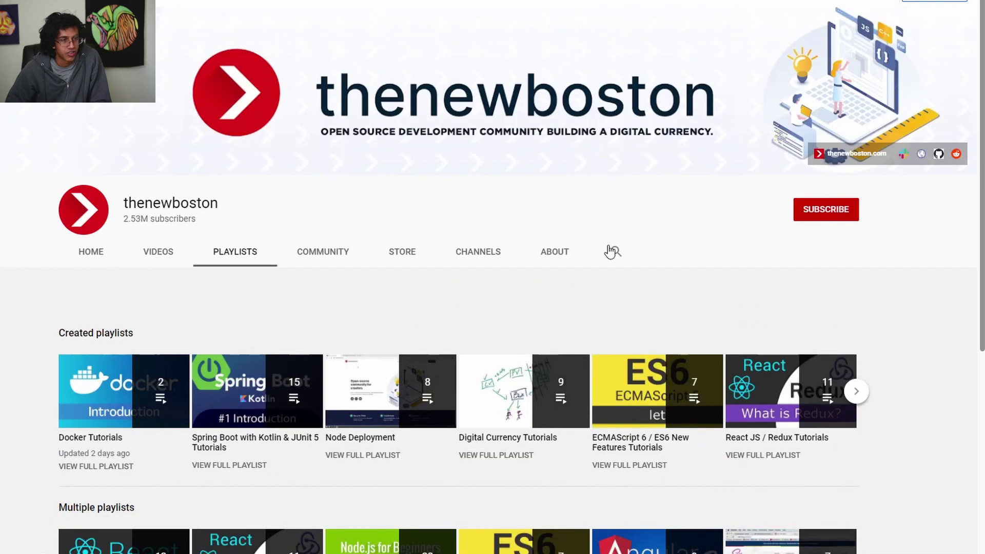
{"action": "left_click", "coordinate": [612, 252]}
{"action": "type", "text": "c"}
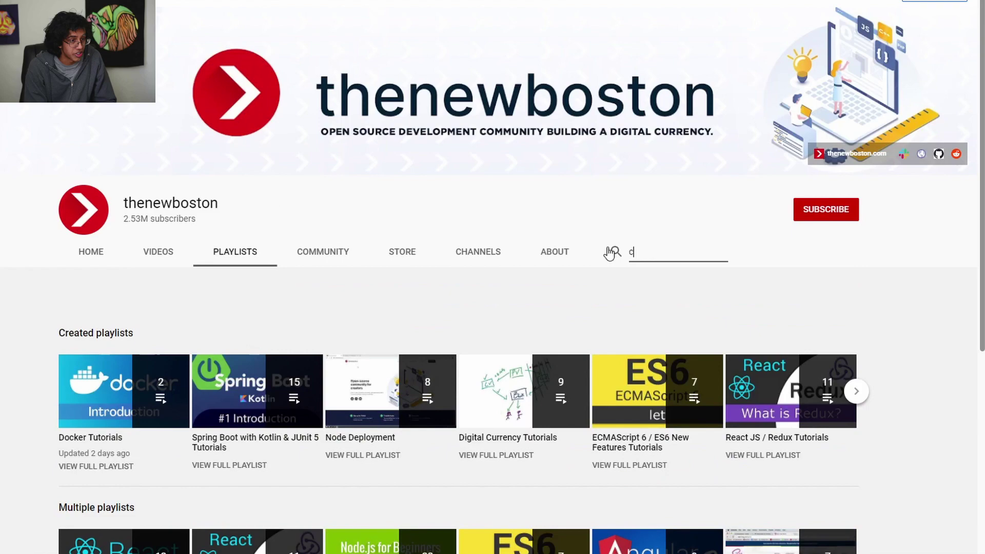
{"action": "type", "text": "++"}
{"action": "key", "text": "Return"}
{"action": "left_click", "coordinate": [542, 321]}
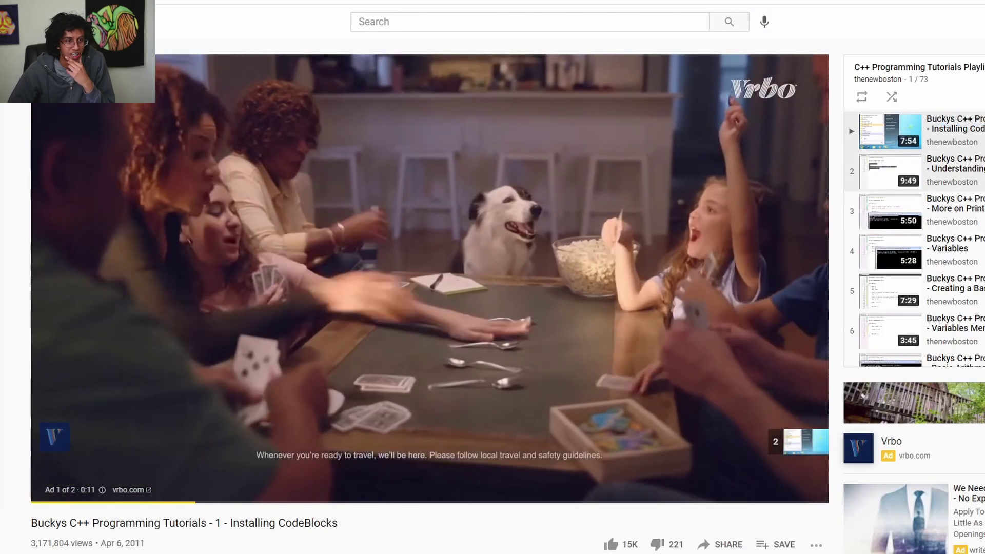
Step: Step through playlist videos 4 and 5 to start video 6, Variables Memory Concepts
{"action": "left_click", "coordinate": [982, 159]}
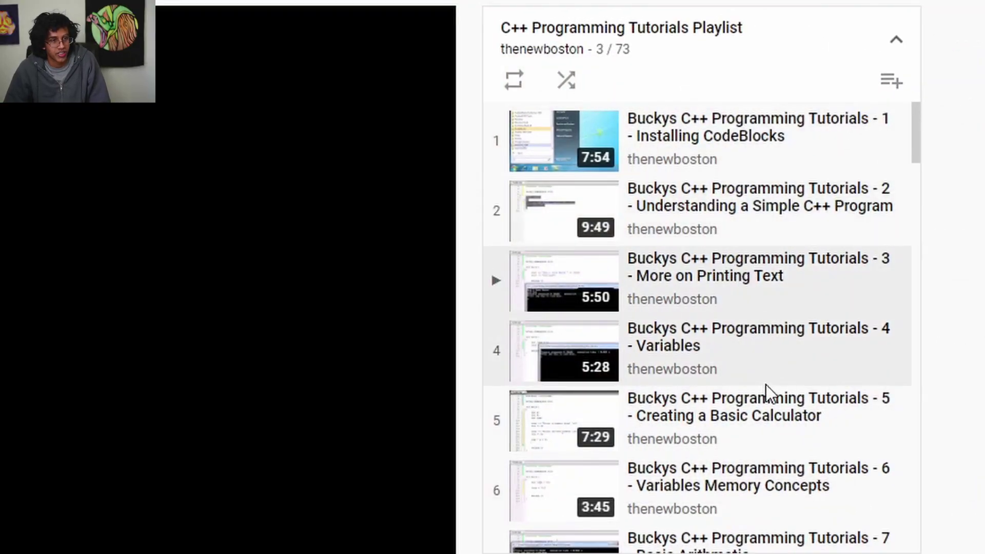
{"action": "left_click", "coordinate": [765, 384]}
{"action": "left_click", "coordinate": [748, 433]}
{"action": "scroll", "coordinate": [731, 370], "scroll_direction": "down", "scroll_amount": 4}
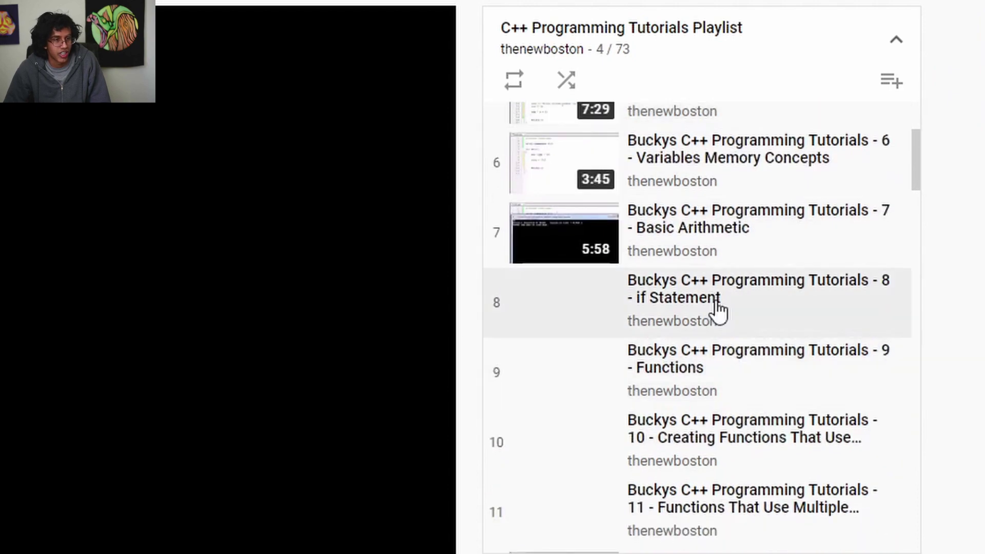
{"action": "scroll", "coordinate": [750, 232], "scroll_direction": "up", "scroll_amount": 3}
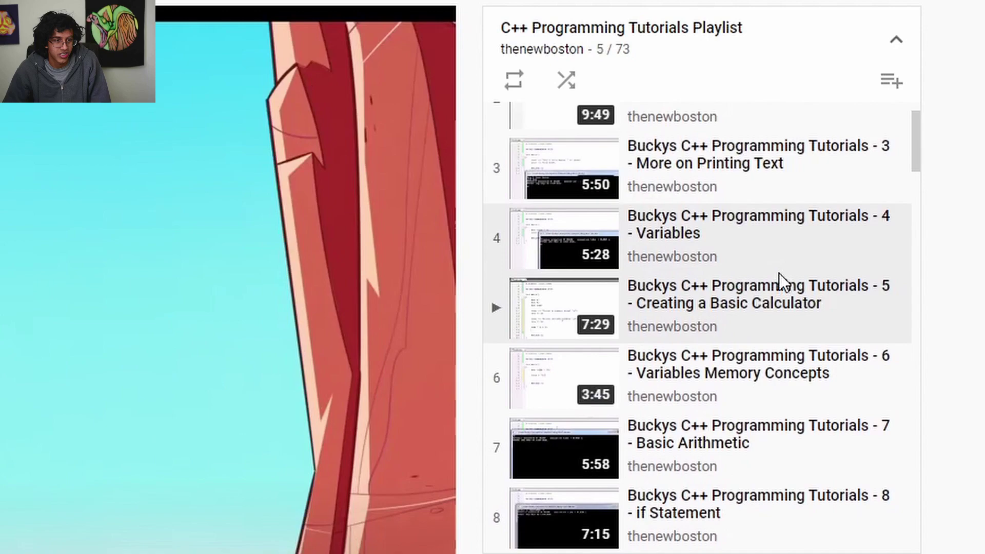
{"action": "scroll", "coordinate": [779, 277], "scroll_direction": "down", "scroll_amount": 2}
{"action": "left_click", "coordinate": [738, 306]}
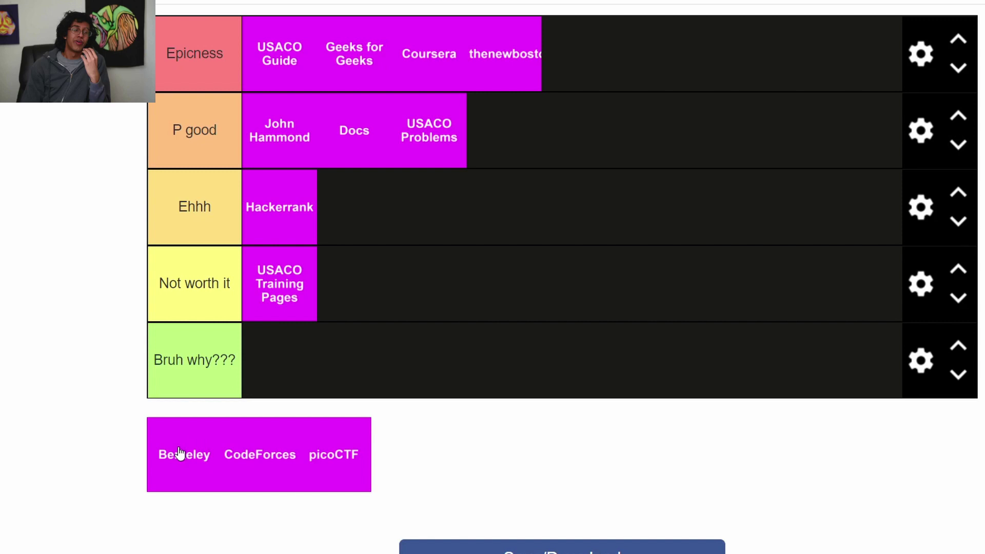
Step: Put Berkeley in Epicness after thenewboston, then move thenewboston down to P good
{"action": "mouse_move", "coordinate": [179, 460]}
{"action": "left_mouse_down"}
{"action": "mouse_move", "coordinate": [578, 190]}
{"action": "mouse_move", "coordinate": [585, 77]}
{"action": "left_mouse_up"}
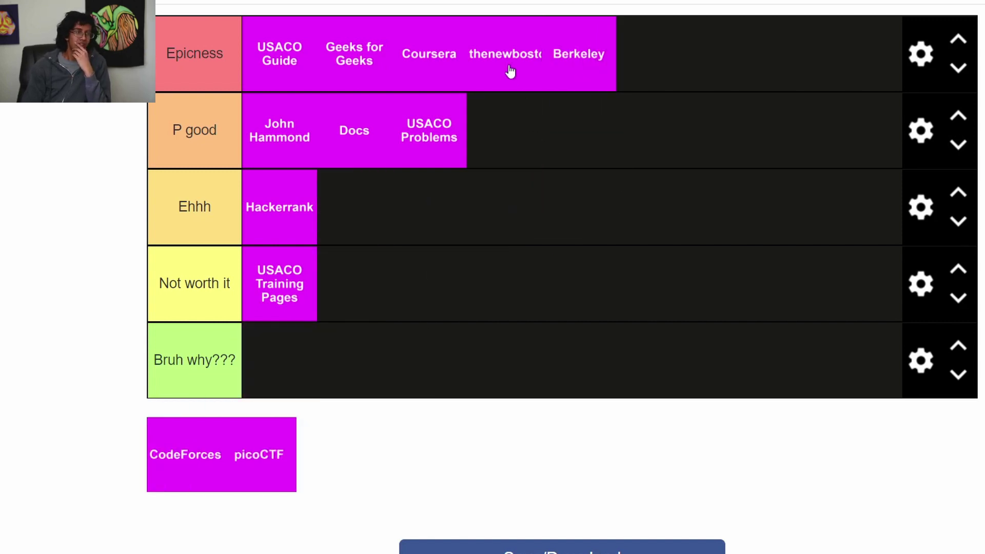
{"action": "left_click_drag", "start_coordinate": [511, 72], "coordinate": [517, 123]}
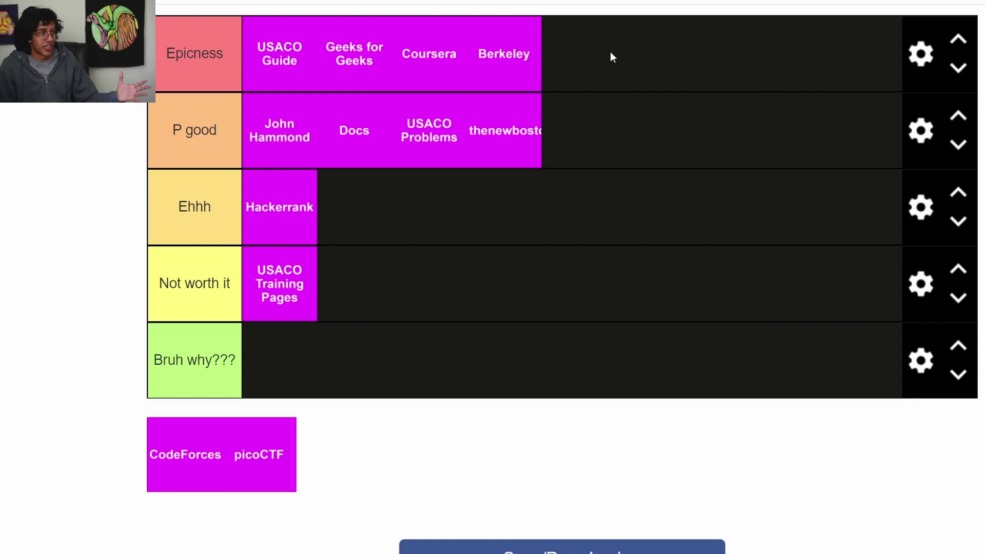
Step: Load the cs61a.org Spring 2021 course page in a new tab
{"action": "key", "text": "ctrl+t"}
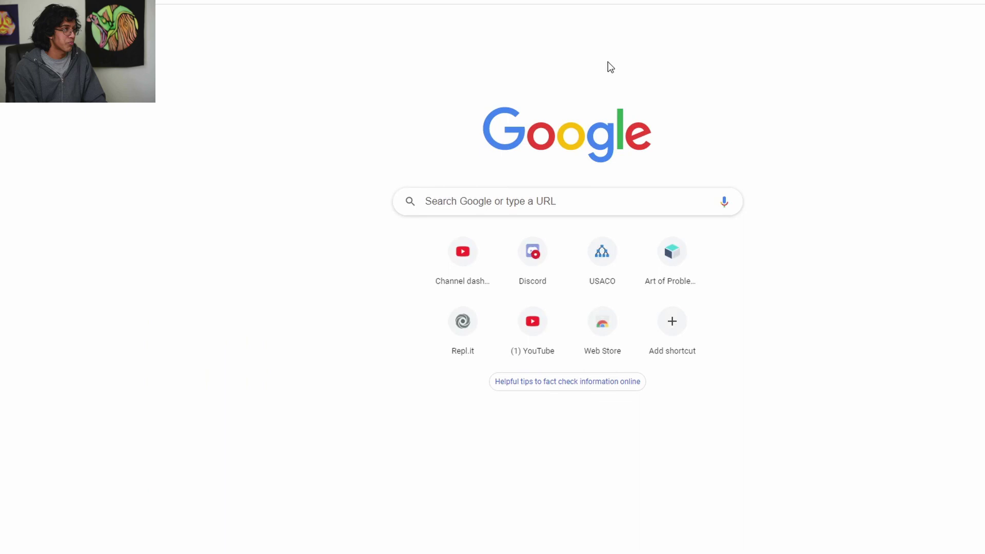
{"action": "type", "text": "61a"}
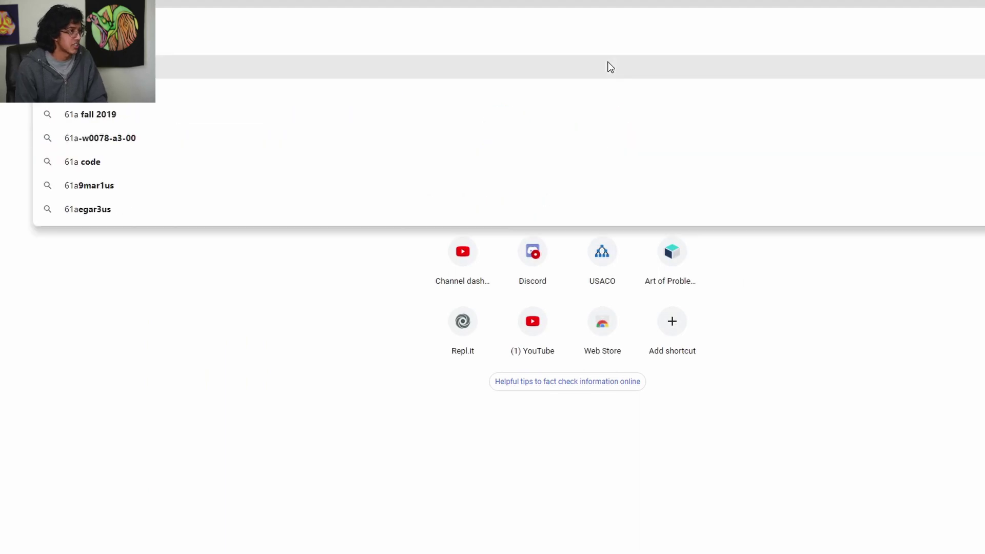
{"action": "key", "text": "Return"}
{"action": "left_click_drag", "start_coordinate": [290, 60], "coordinate": [795, 62]}
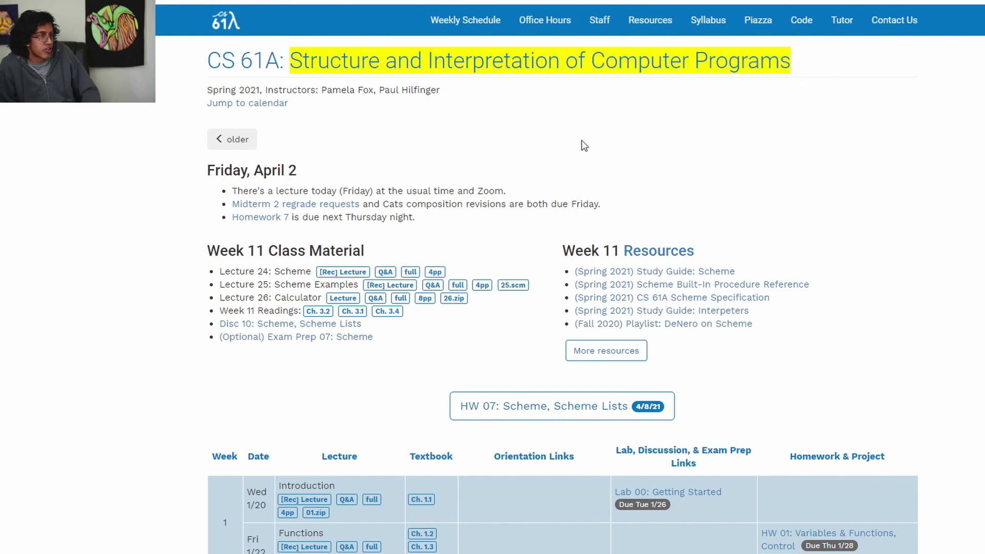
{"action": "scroll", "coordinate": [462, 123], "scroll_direction": "down", "scroll_amount": 1}
{"action": "scroll", "coordinate": [500, 246], "scroll_direction": "down", "scroll_amount": 3}
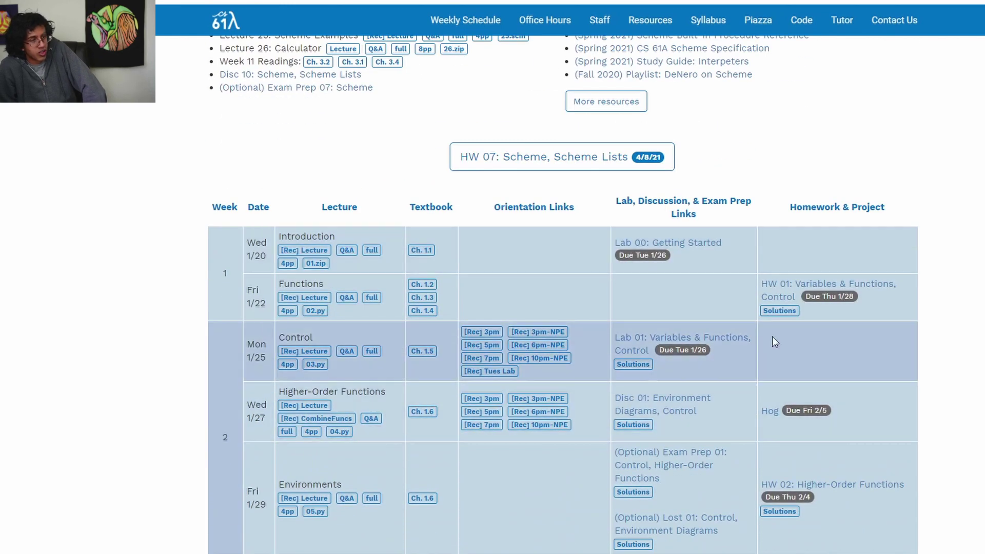
Step: Read Homework 1: Variables & Functions, Control, then go back to the weekly schedule
{"action": "left_click", "coordinate": [786, 286]}
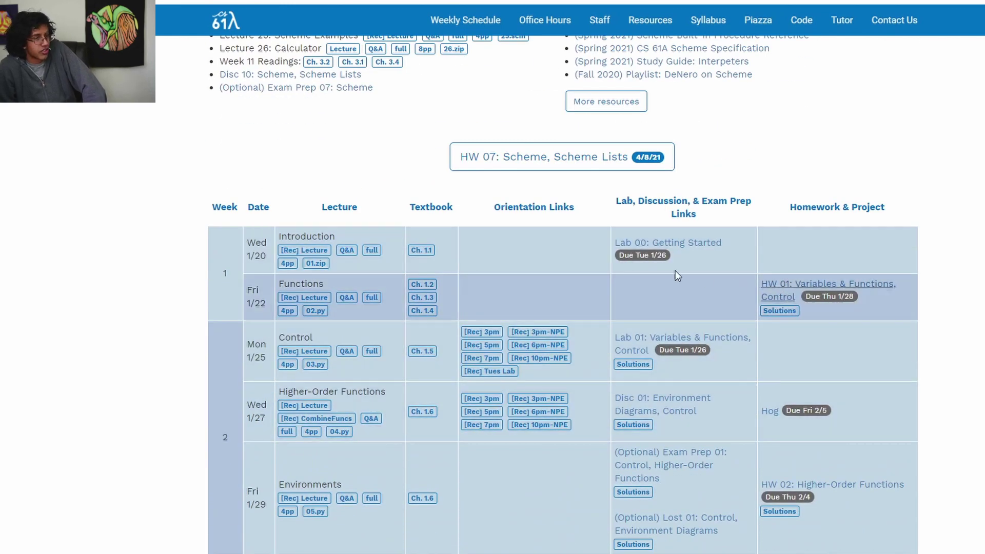
{"action": "scroll", "coordinate": [500, 252], "scroll_direction": "down", "scroll_amount": 3}
{"action": "scroll", "coordinate": [465, 254], "scroll_direction": "down", "scroll_amount": 3}
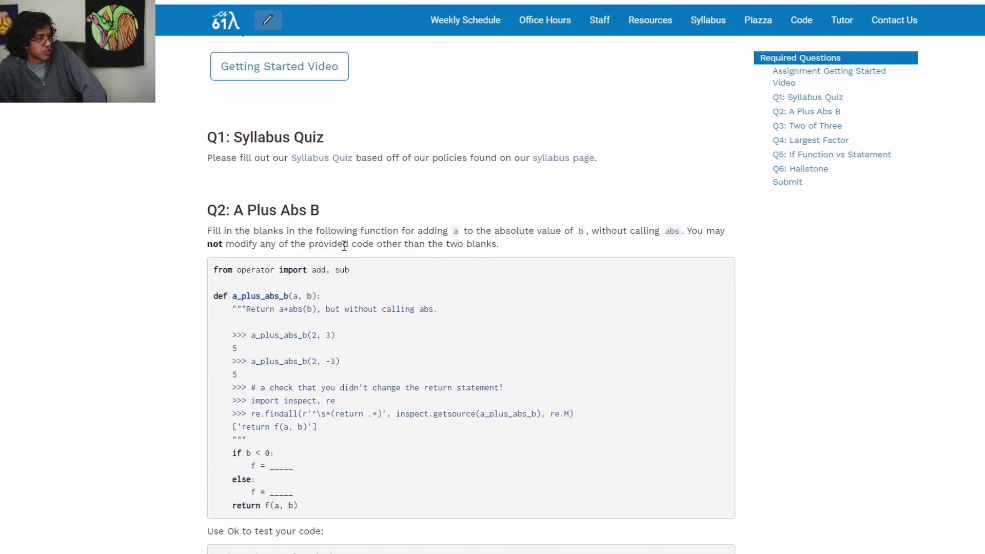
{"action": "left_click_drag", "start_coordinate": [213, 269], "coordinate": [363, 437]}
{"action": "scroll", "coordinate": [336, 352], "scroll_direction": "up", "scroll_amount": 3}
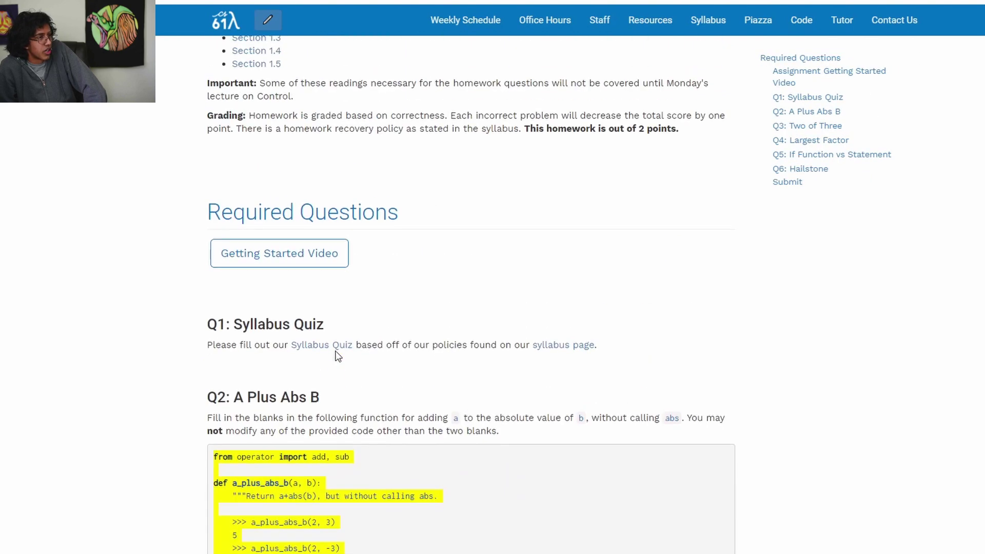
{"action": "scroll", "coordinate": [413, 341], "scroll_direction": "up", "scroll_amount": 2}
{"action": "scroll", "coordinate": [413, 343], "scroll_direction": "up", "scroll_amount": 2}
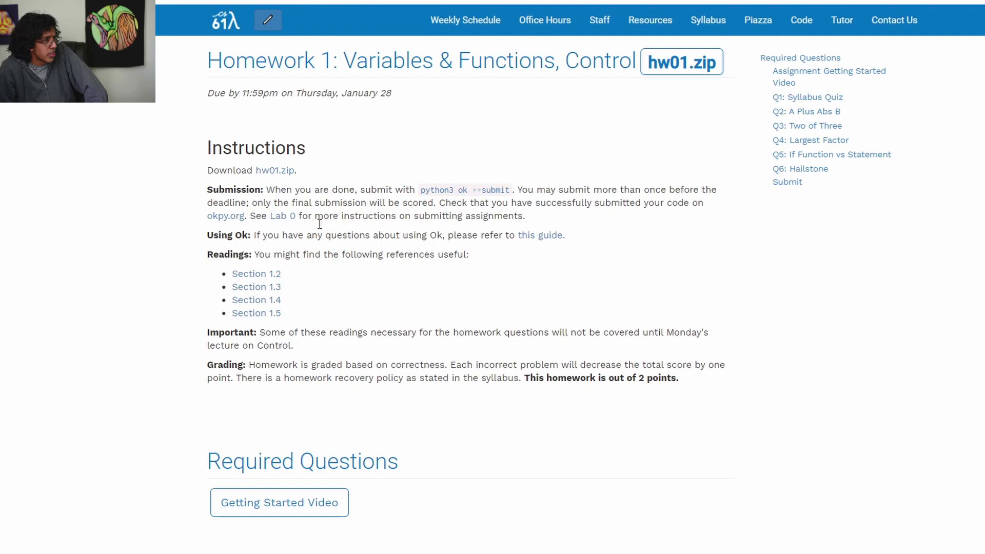
{"action": "left_click_drag", "start_coordinate": [252, 170], "coordinate": [317, 174]}
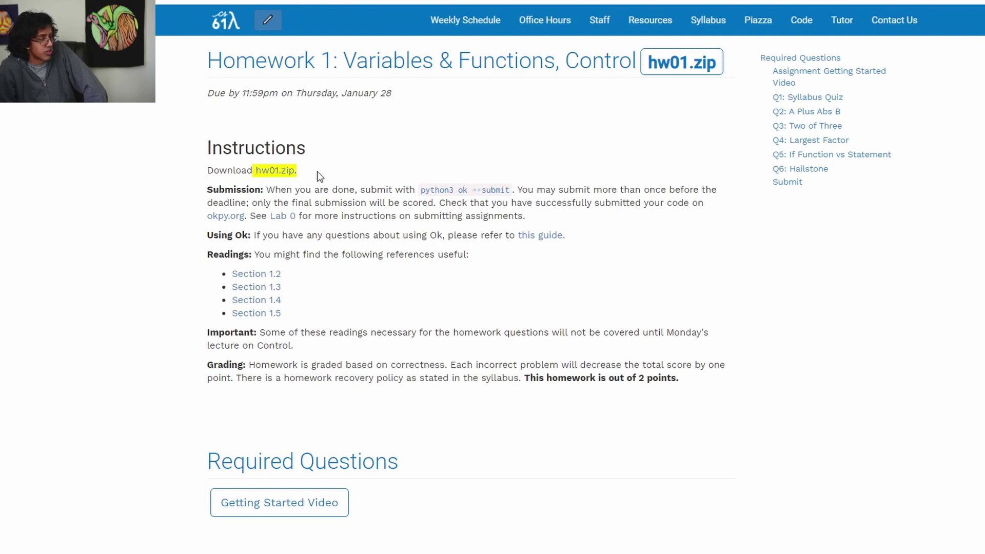
{"action": "left_click", "coordinate": [340, 188]}
{"action": "scroll", "coordinate": [393, 231], "scroll_direction": "down", "scroll_amount": 3}
{"action": "scroll", "coordinate": [393, 238], "scroll_direction": "down", "scroll_amount": 4}
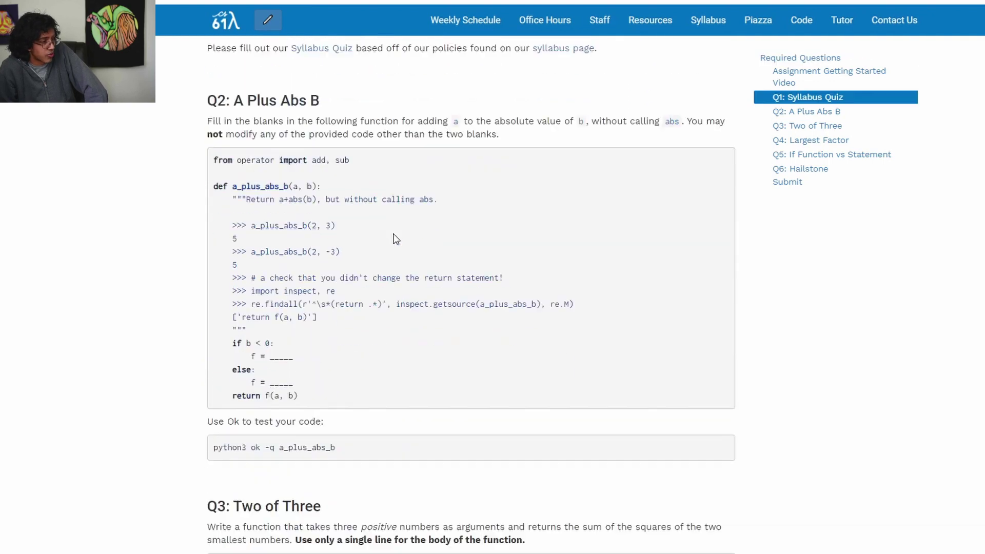
{"action": "scroll", "coordinate": [394, 237], "scroll_direction": "down", "scroll_amount": 3}
{"action": "left_click_drag", "start_coordinate": [242, 158], "coordinate": [341, 161]}
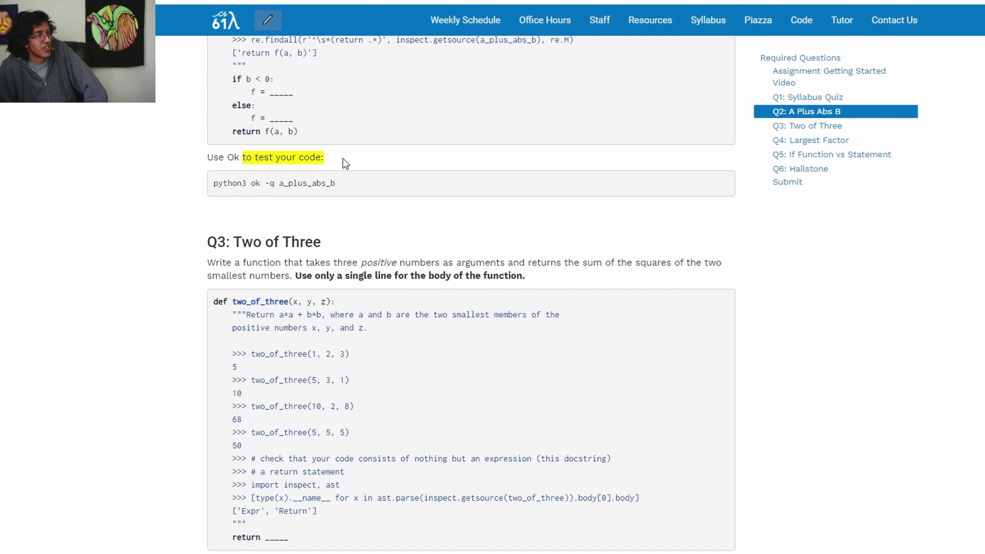
{"action": "left_click", "coordinate": [426, 286]}
{"action": "key", "text": "alt+Left"}
{"action": "scroll", "coordinate": [698, 296], "scroll_direction": "down", "scroll_amount": 4}
{"action": "scroll", "coordinate": [698, 296], "scroll_direction": "down", "scroll_amount": 3}
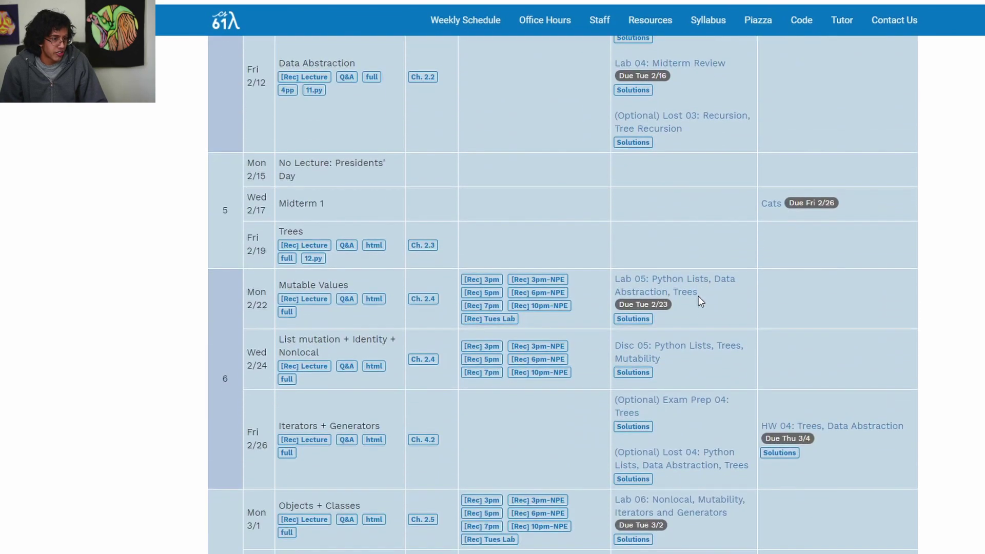
{"action": "scroll", "coordinate": [698, 296], "scroll_direction": "down", "scroll_amount": 2}
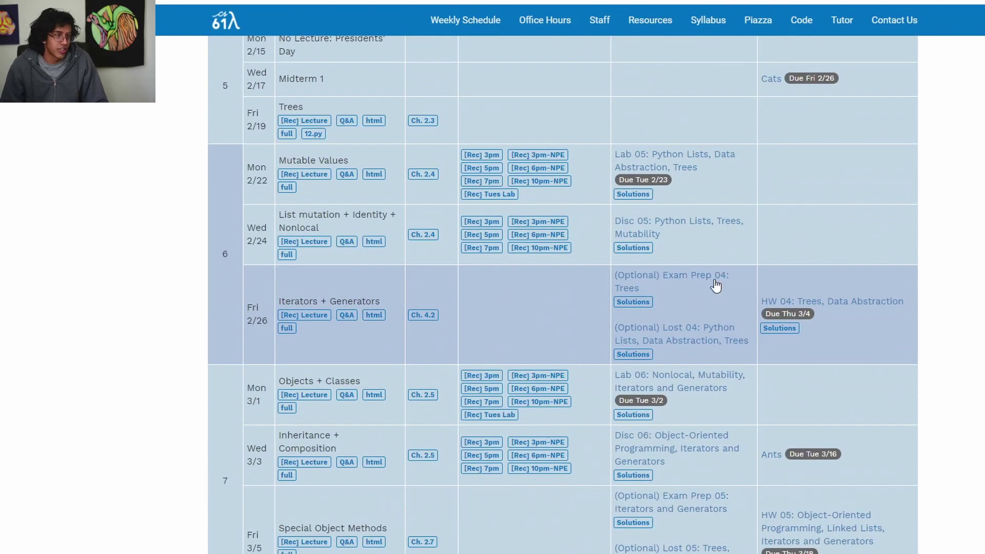
{"action": "scroll", "coordinate": [758, 239], "scroll_direction": "down", "scroll_amount": 5}
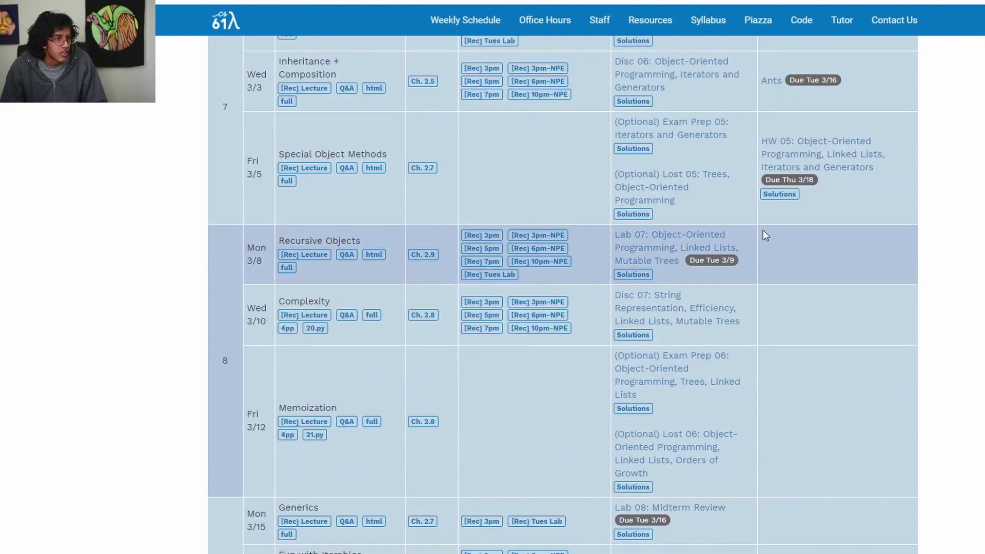
{"action": "scroll", "coordinate": [573, 316], "scroll_direction": "down", "scroll_amount": 1}
{"action": "scroll", "coordinate": [350, 301], "scroll_direction": "up", "scroll_amount": 3}
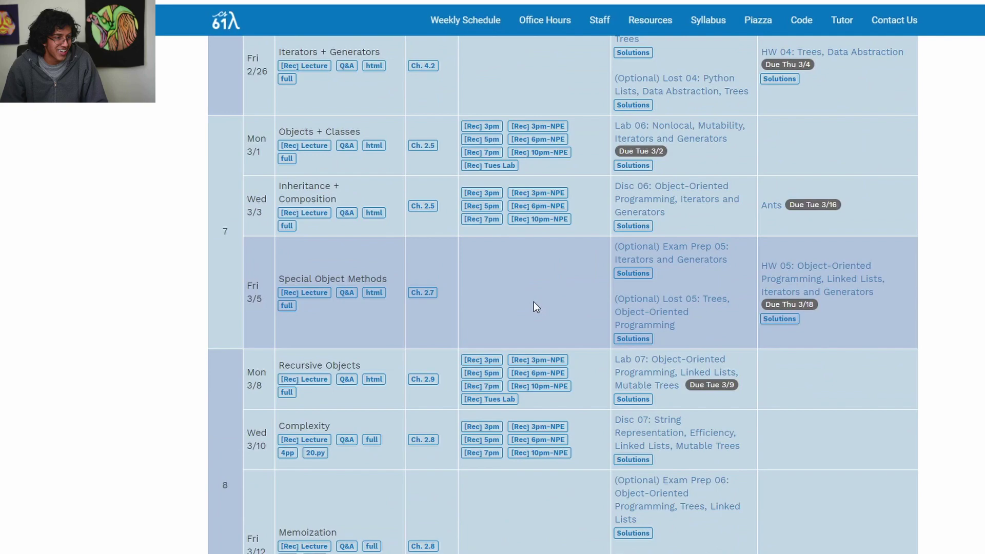
{"action": "scroll", "coordinate": [982, 317], "scroll_direction": "up", "scroll_amount": 3}
{"action": "scroll", "coordinate": [981, 317], "scroll_direction": "up", "scroll_amount": 12}
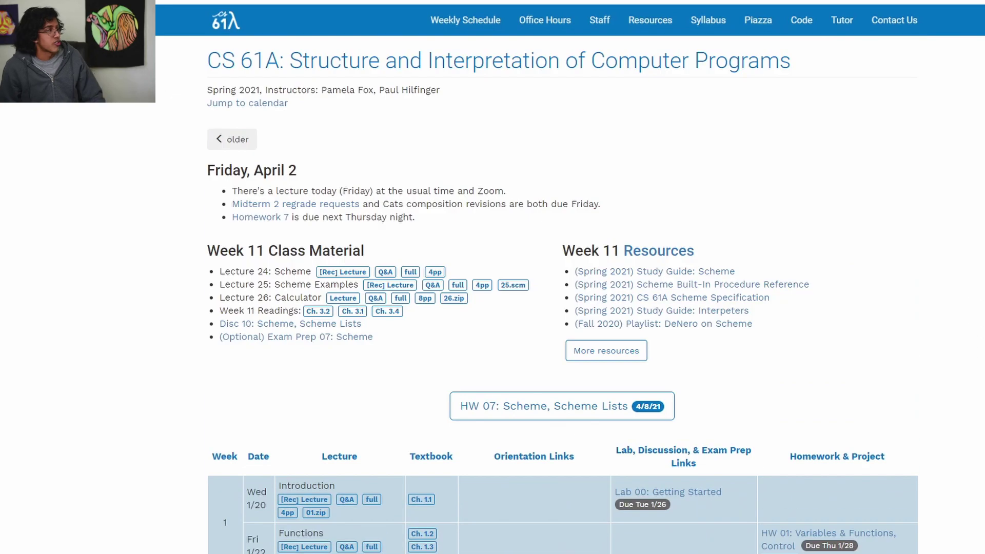
{"action": "key", "text": "ctrl+l"}
{"action": "type", "text": "cs"}
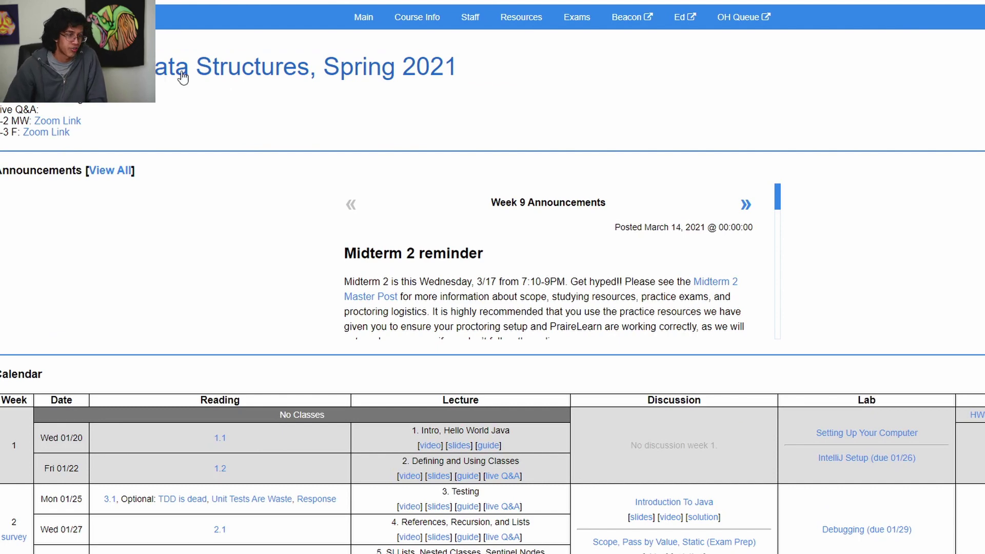
{"action": "scroll", "coordinate": [616, 160], "scroll_direction": "down", "scroll_amount": 2}
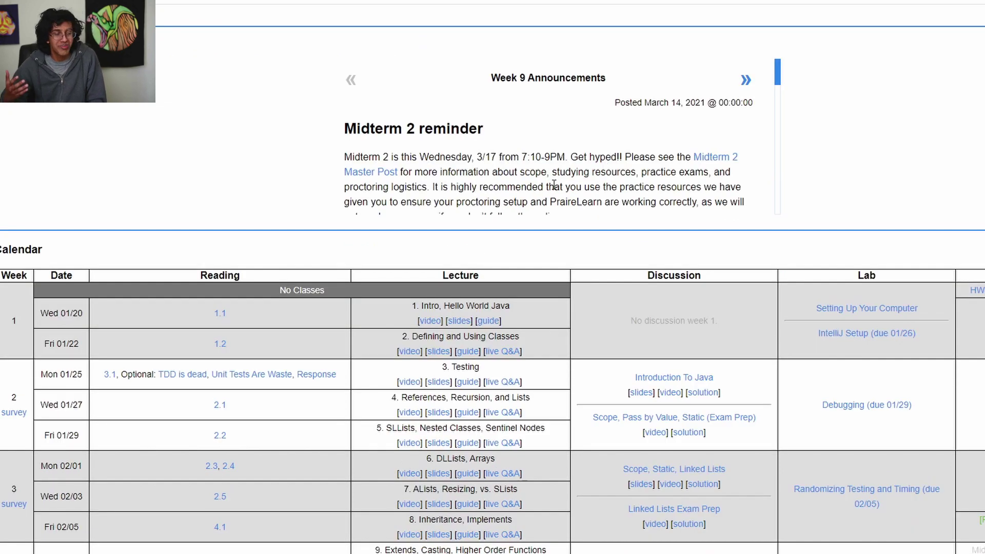
{"action": "scroll", "coordinate": [554, 185], "scroll_direction": "down", "scroll_amount": 3}
{"action": "scroll", "coordinate": [856, 320], "scroll_direction": "down", "scroll_amount": 2}
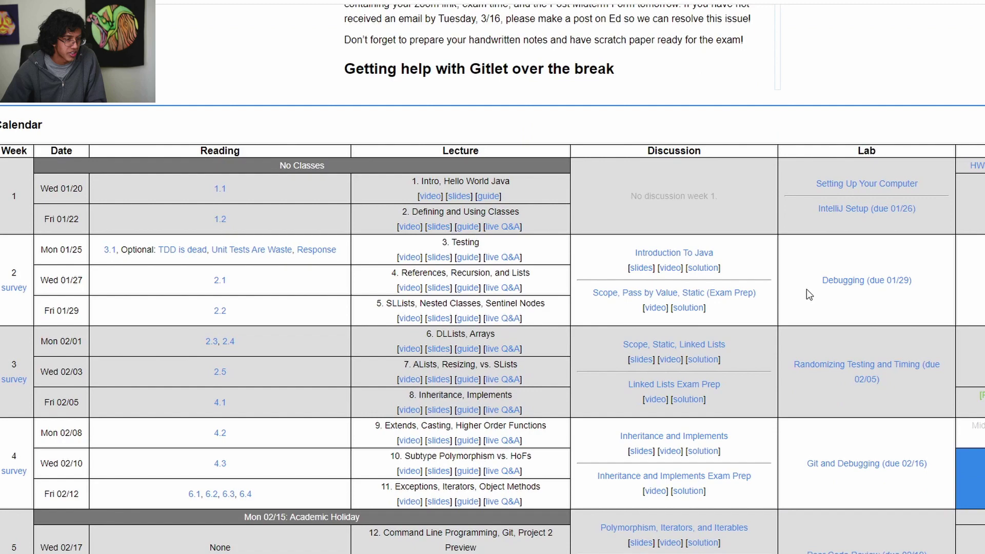
{"action": "scroll", "coordinate": [807, 289], "scroll_direction": "down", "scroll_amount": 8}
{"action": "left_click_drag", "start_coordinate": [821, 242], "coordinate": [928, 235]}
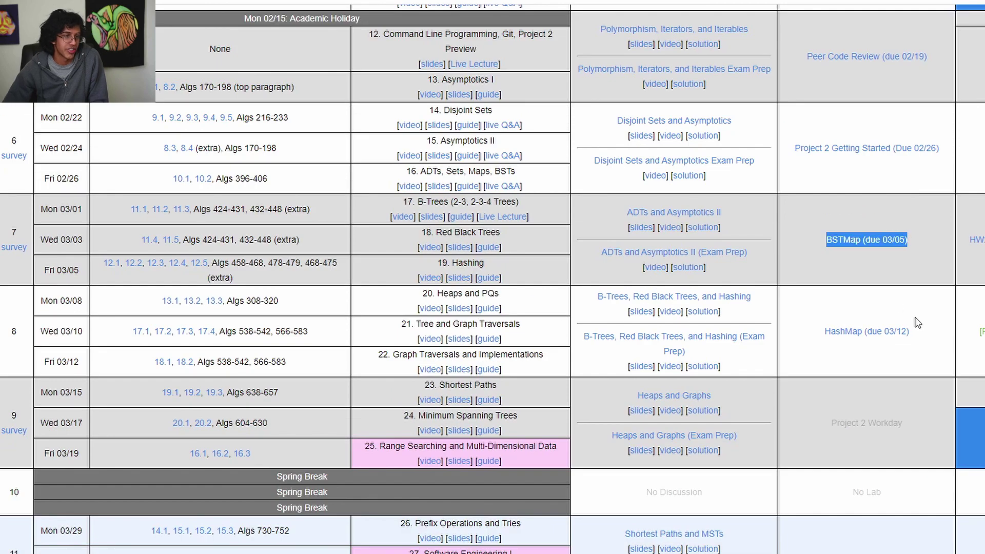
{"action": "left_click_drag", "start_coordinate": [916, 322], "coordinate": [787, 320]}
{"action": "scroll", "coordinate": [787, 320], "scroll_direction": "down", "scroll_amount": 1}
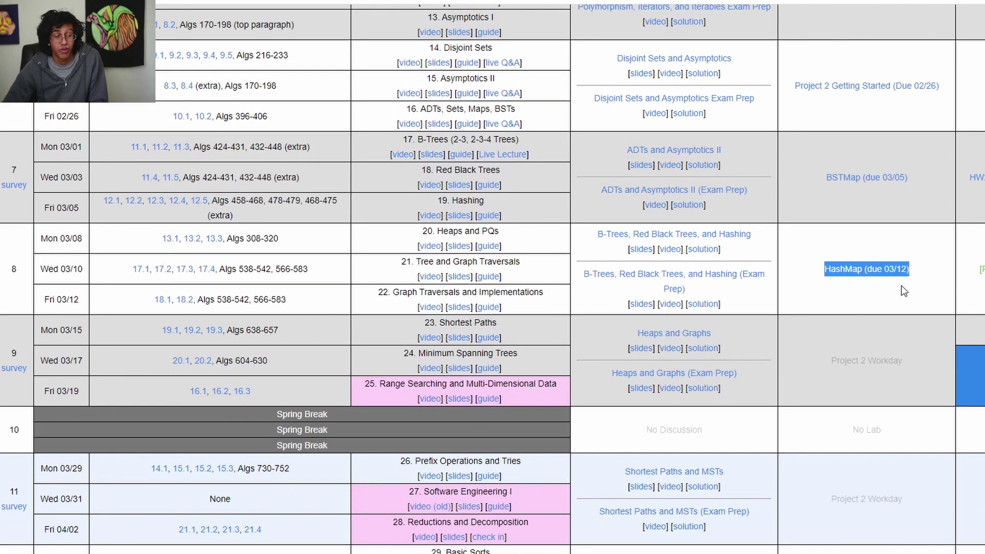
{"action": "scroll", "coordinate": [815, 269], "scroll_direction": "up", "scroll_amount": 2}
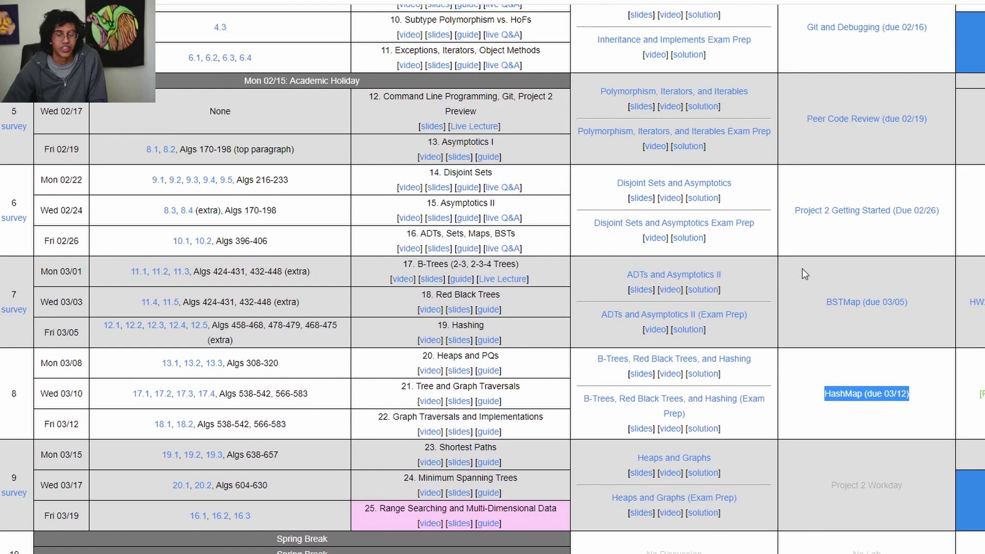
{"action": "scroll", "coordinate": [806, 265], "scroll_direction": "up", "scroll_amount": 5}
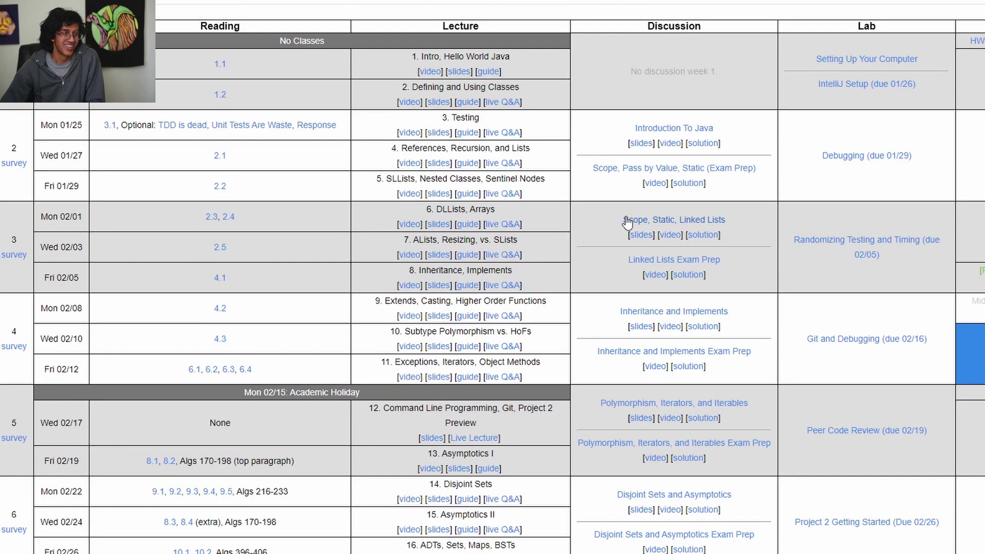
Step: Scroll the CS 61B schedule, highlighting several weeks and the Inheritance and Implements line
{"action": "mouse_move", "coordinate": [630, 129]}
{"action": "left_mouse_down"}
{"action": "mouse_move", "coordinate": [709, 268]}
{"action": "mouse_move", "coordinate": [739, 399]}
{"action": "left_mouse_up"}
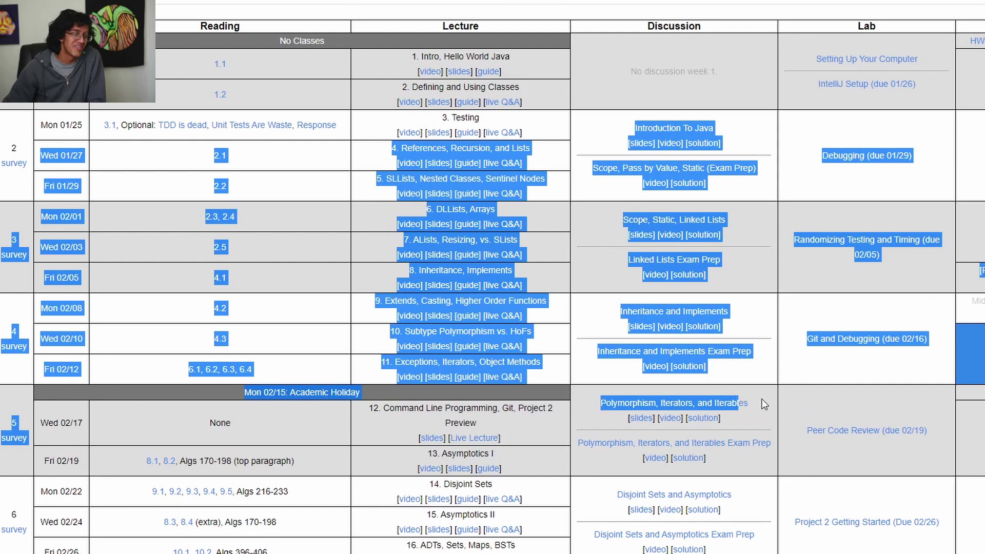
{"action": "left_click", "coordinate": [782, 388]}
{"action": "left_click_drag", "start_coordinate": [769, 400], "coordinate": [693, 196]}
{"action": "scroll", "coordinate": [634, 261], "scroll_direction": "down", "scroll_amount": 5}
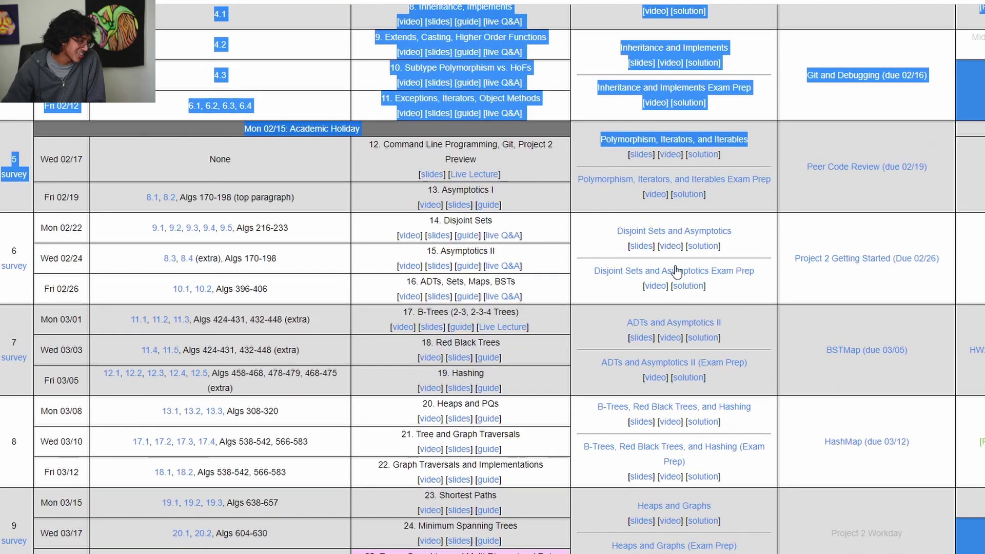
{"action": "left_click_drag", "start_coordinate": [610, 180], "coordinate": [730, 347]}
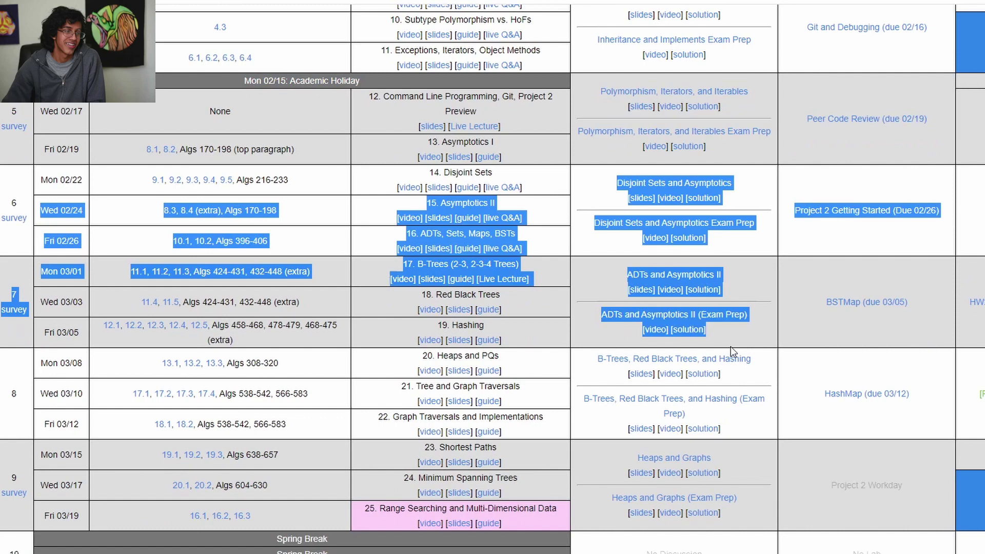
{"action": "scroll", "coordinate": [619, 248], "scroll_direction": "up", "scroll_amount": 4}
{"action": "triple_click", "coordinate": [620, 249]}
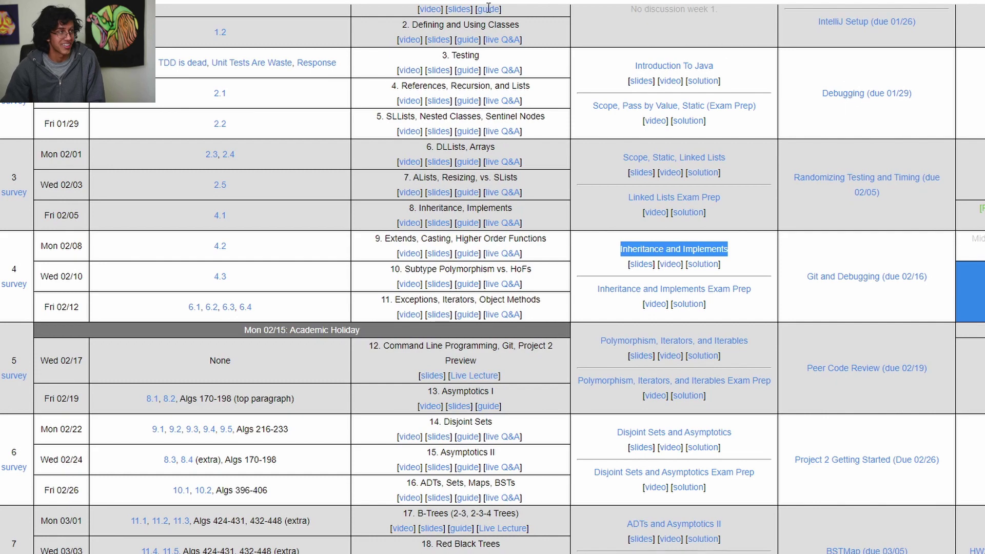
{"action": "key", "text": "ctrl+l"}
{"action": "type", "text": "cs61c"}
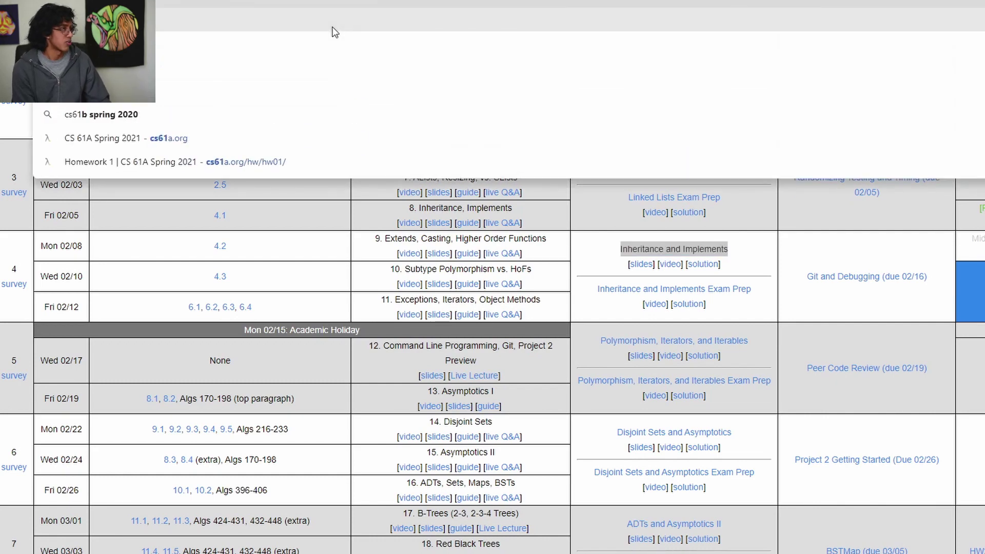
Step: Load the cs61c Great Ideas in Computer Architecture site and browse its By Week schedule
{"action": "key", "text": "Return"}
{"action": "left_click_drag", "start_coordinate": [351, 93], "coordinate": [859, 115]}
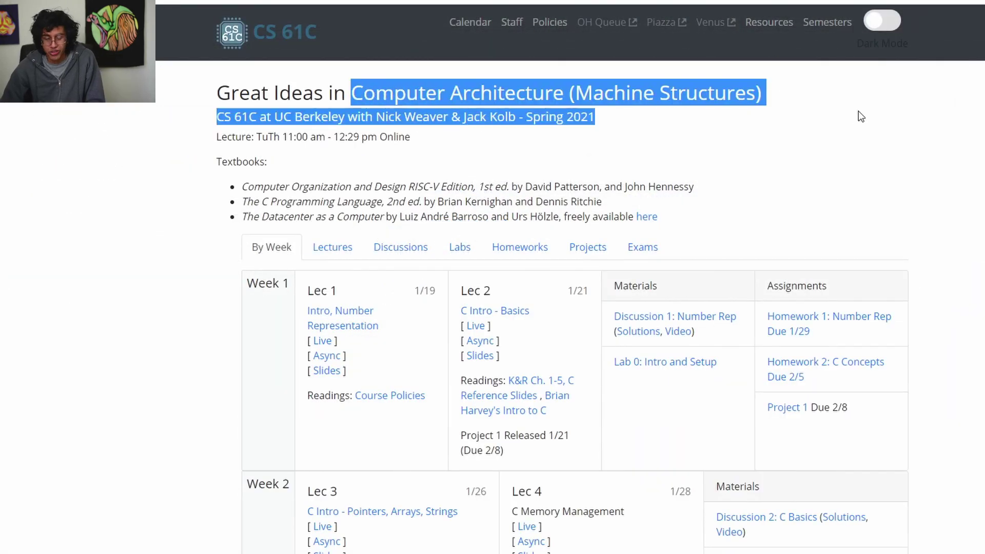
{"action": "left_click", "coordinate": [595, 121]}
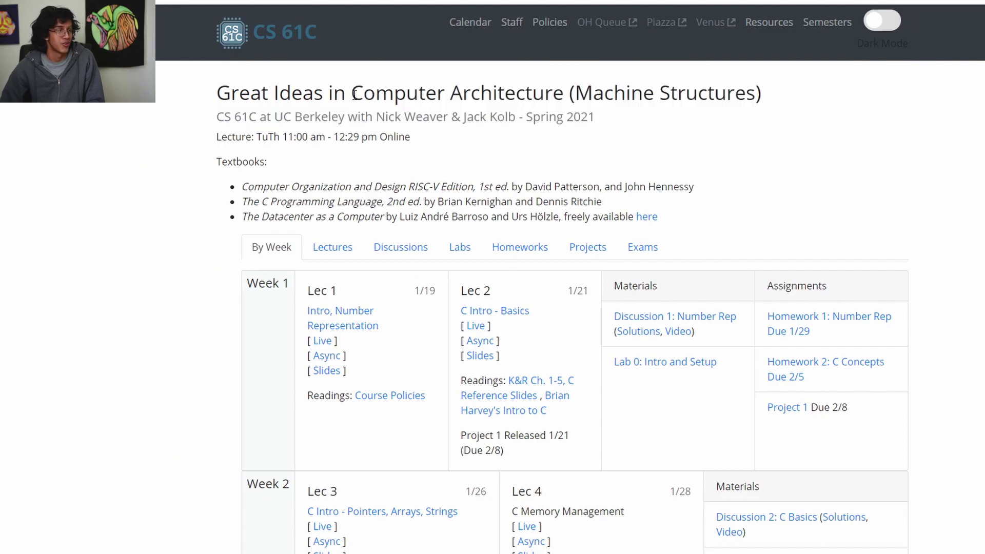
{"action": "left_click_drag", "start_coordinate": [354, 93], "coordinate": [437, 93]}
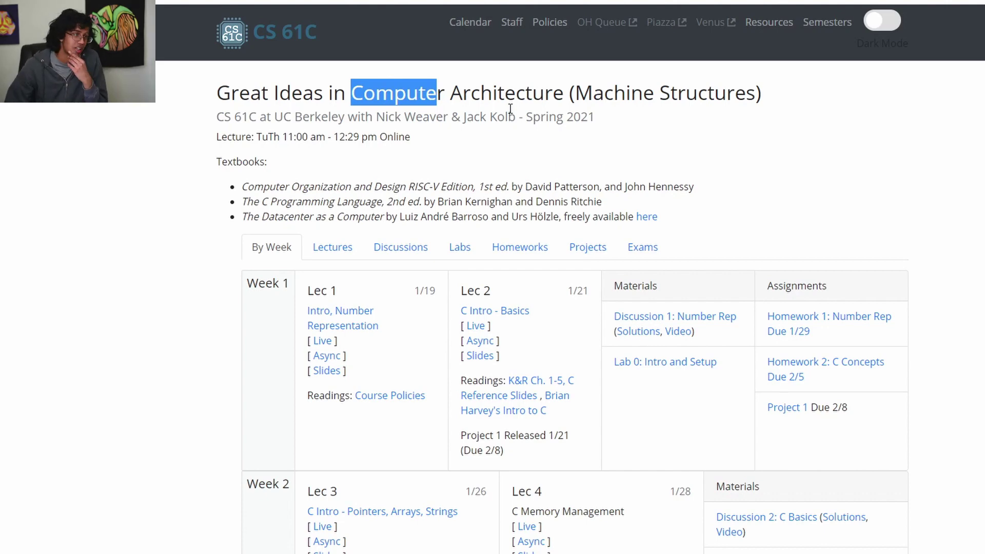
{"action": "scroll", "coordinate": [315, 137], "scroll_direction": "down", "scroll_amount": 3}
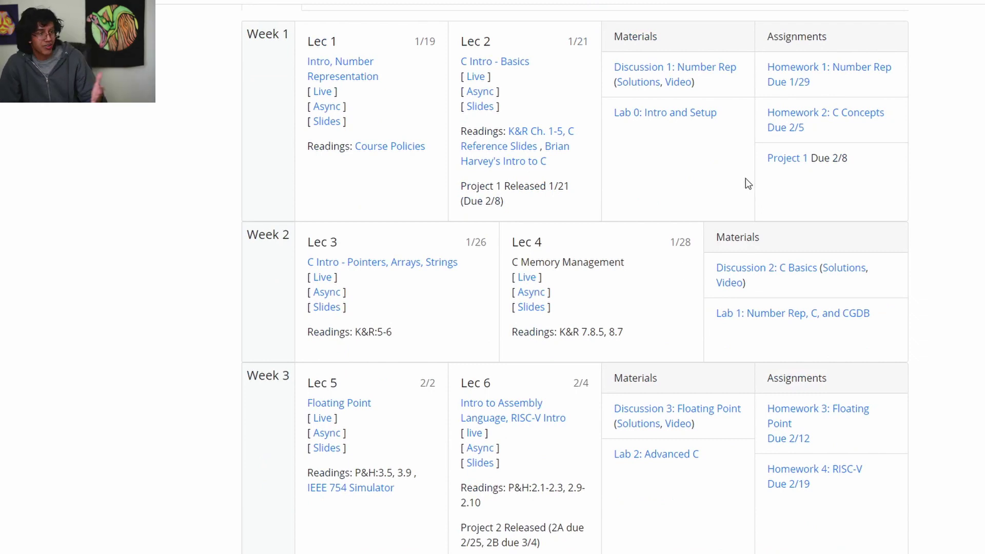
{"action": "scroll", "coordinate": [749, 164], "scroll_direction": "down", "scroll_amount": 4}
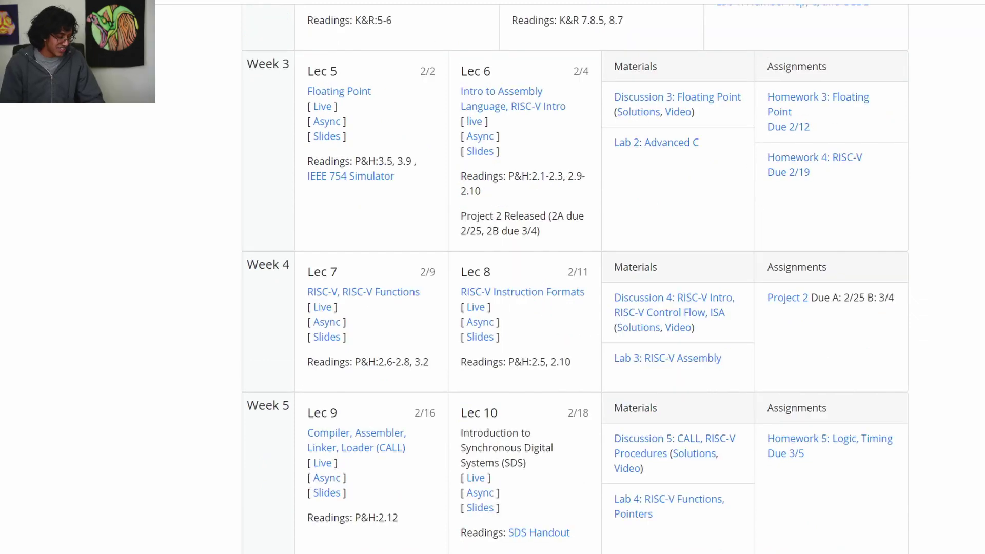
{"action": "key", "text": "ctrl+l"}
{"action": "type", "text": "cs161"}
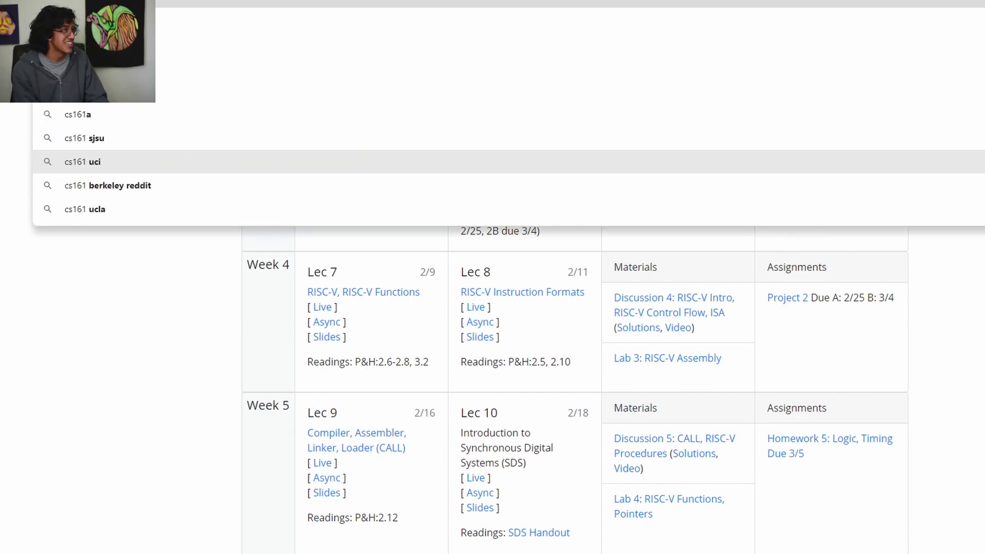
Step: Search Google for cs161 and skim the results, led by cs161.org
{"action": "key", "text": "Return"}
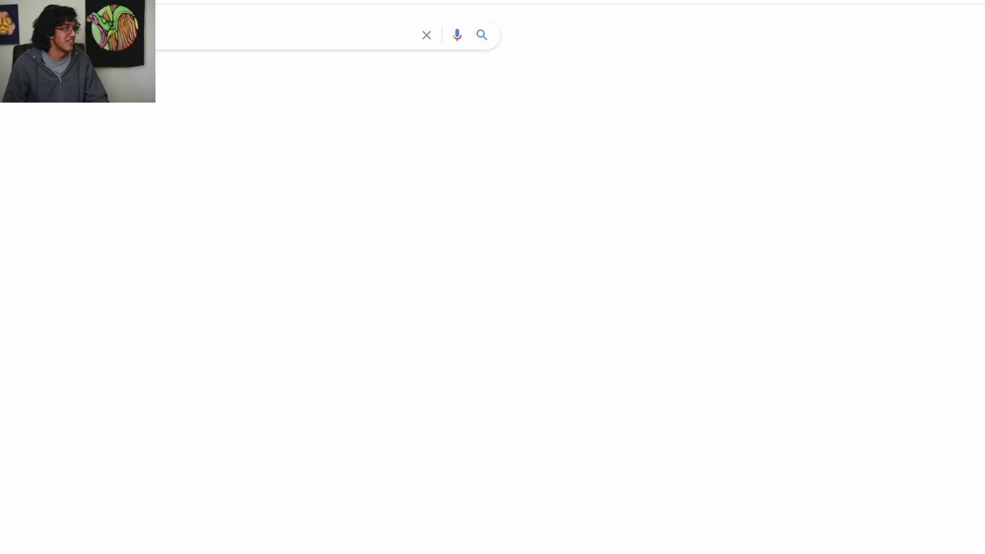
{"action": "left_click_drag", "start_coordinate": [281, 246], "coordinate": [518, 246]}
{"action": "left_click", "coordinate": [630, 254]}
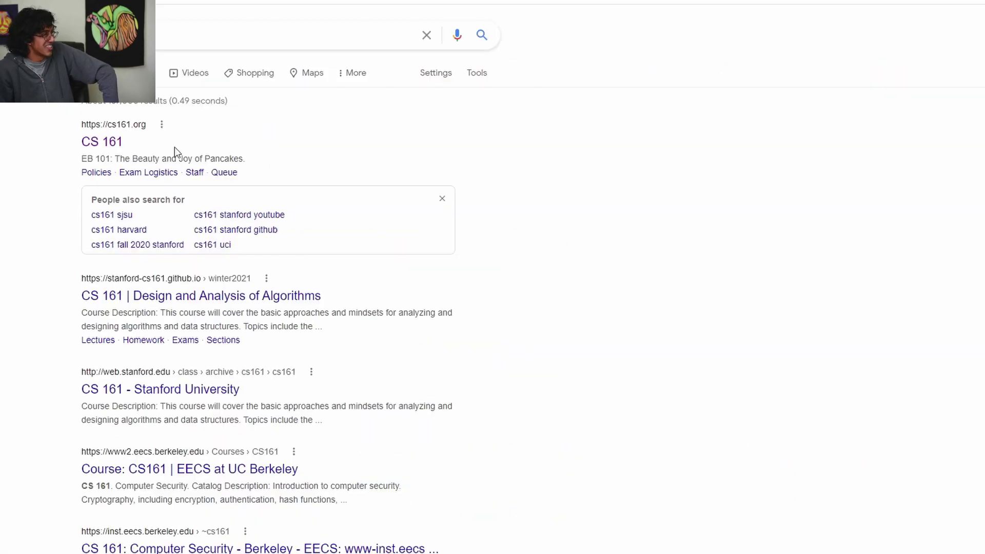
Step: Open the cs161.org page and highlight the IND-CPA and Pseudorandom Generators lecture entries
{"action": "left_click", "coordinate": [93, 141]}
{"action": "left_click_drag", "start_coordinate": [339, 75], "coordinate": [569, 97]}
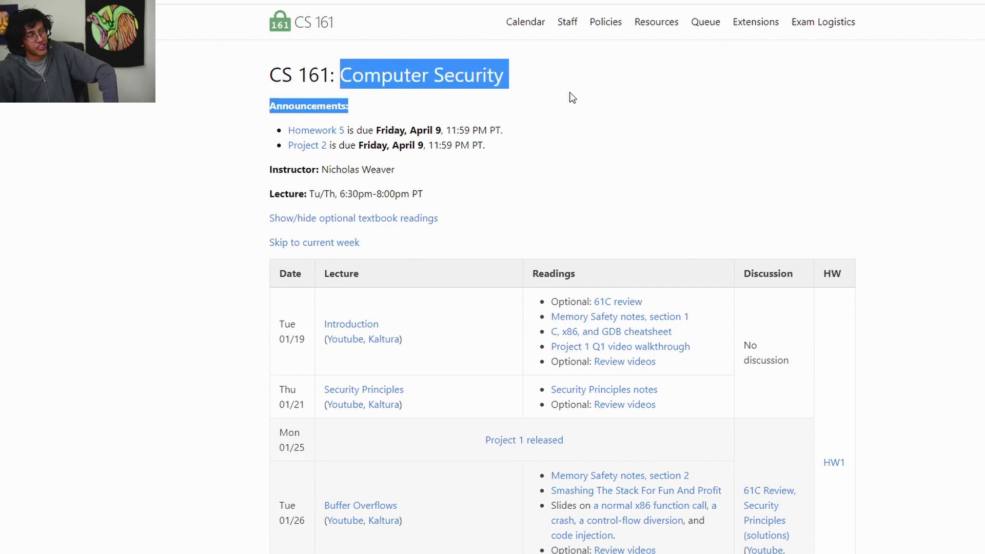
{"action": "scroll", "coordinate": [522, 139], "scroll_direction": "down", "scroll_amount": 2}
{"action": "scroll", "coordinate": [444, 171], "scroll_direction": "down", "scroll_amount": 2}
{"action": "left_click_drag", "start_coordinate": [322, 192], "coordinate": [405, 209]}
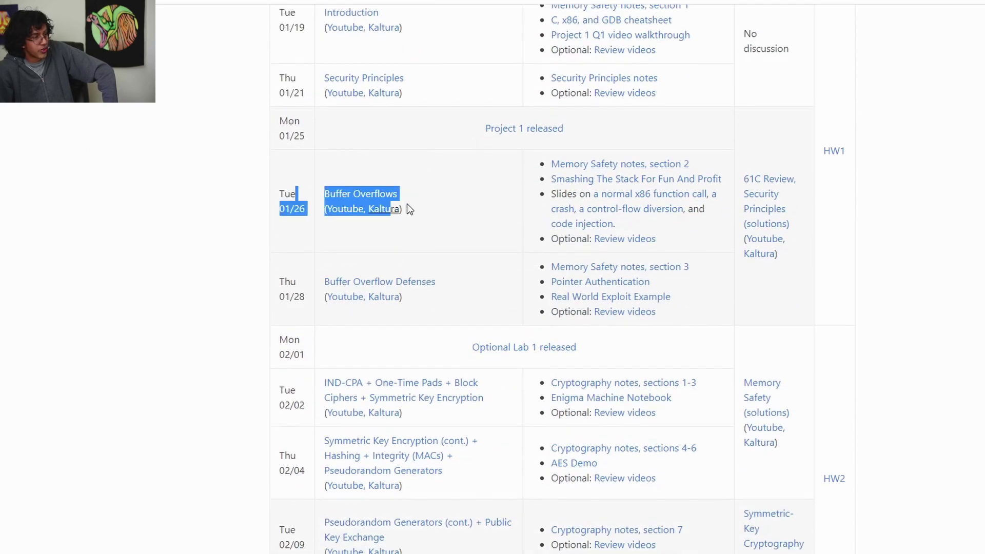
{"action": "scroll", "coordinate": [436, 200], "scroll_direction": "down", "scroll_amount": 1}
{"action": "scroll", "coordinate": [423, 211], "scroll_direction": "down", "scroll_amount": 2}
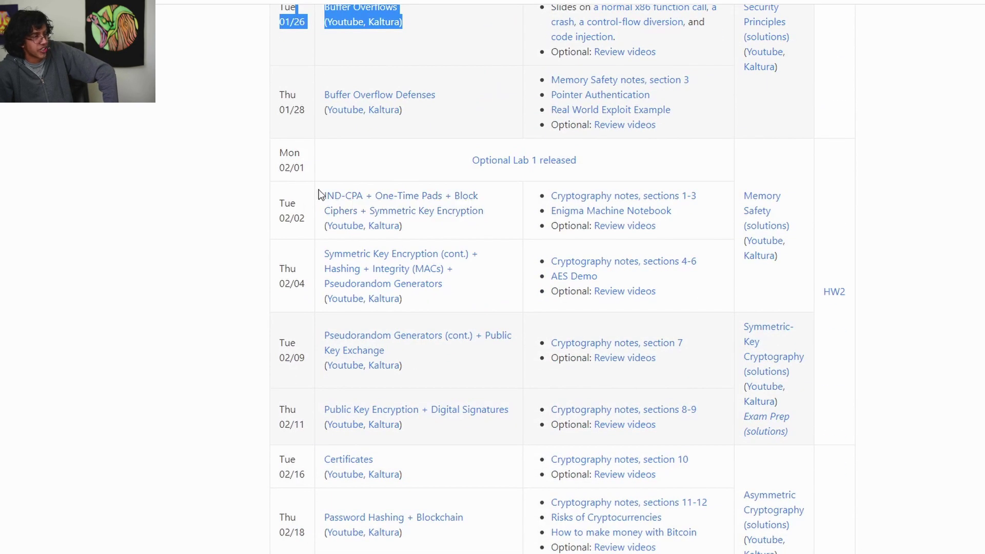
{"action": "left_click_drag", "start_coordinate": [318, 195], "coordinate": [424, 224]}
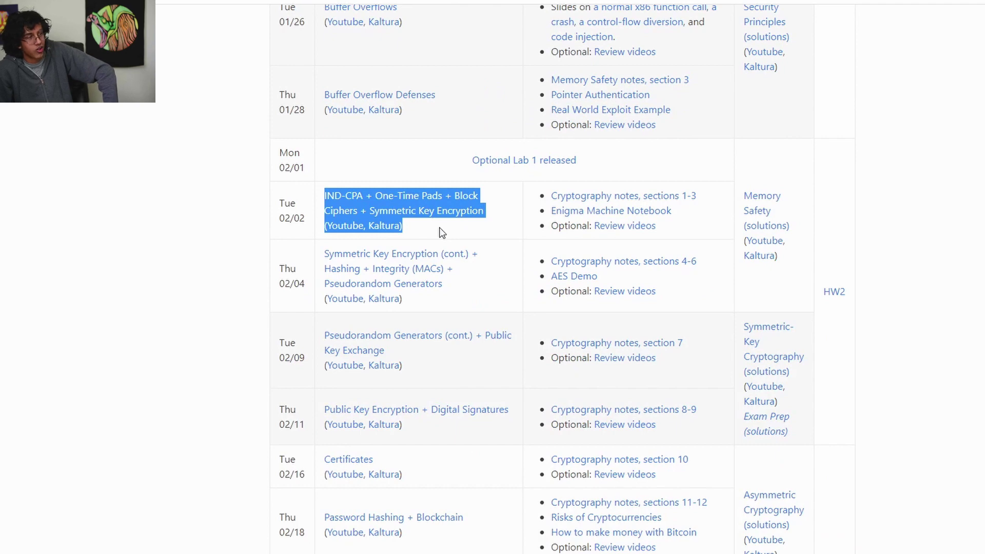
{"action": "scroll", "coordinate": [440, 231], "scroll_direction": "down", "scroll_amount": 1}
{"action": "scroll", "coordinate": [439, 232], "scroll_direction": "down", "scroll_amount": 1}
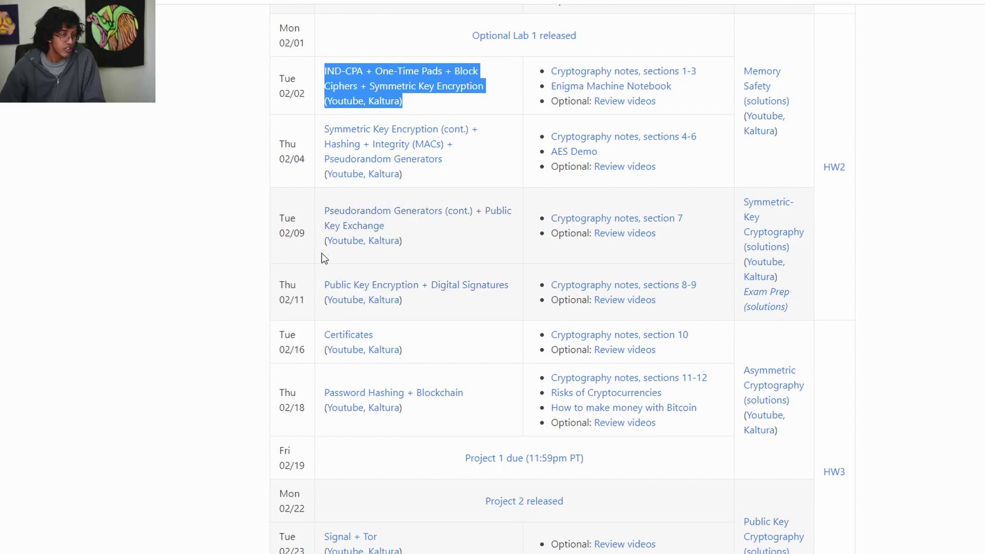
{"action": "left_click", "coordinate": [318, 210]}
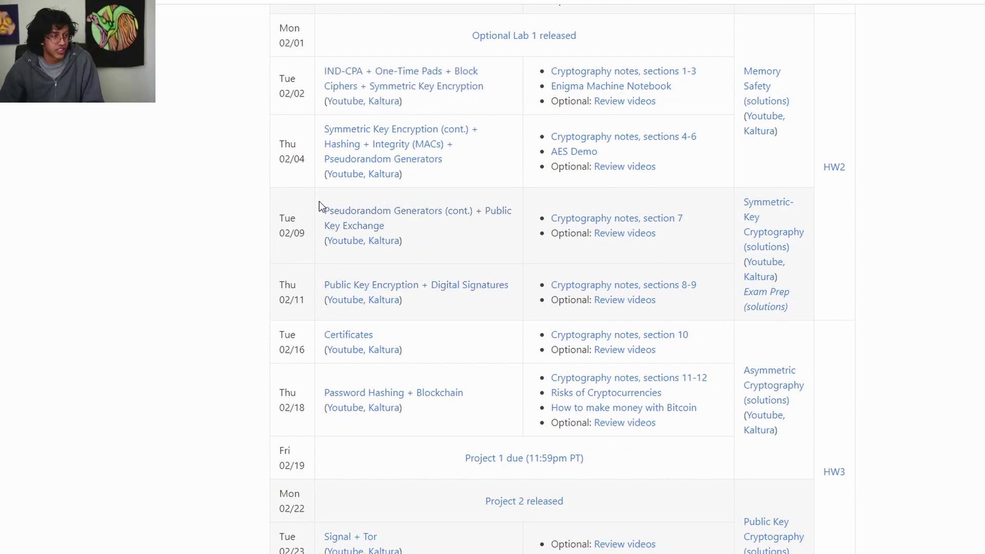
{"action": "left_click_drag", "start_coordinate": [319, 208], "coordinate": [456, 323]}
{"action": "scroll", "coordinate": [461, 346], "scroll_direction": "down", "scroll_amount": 2}
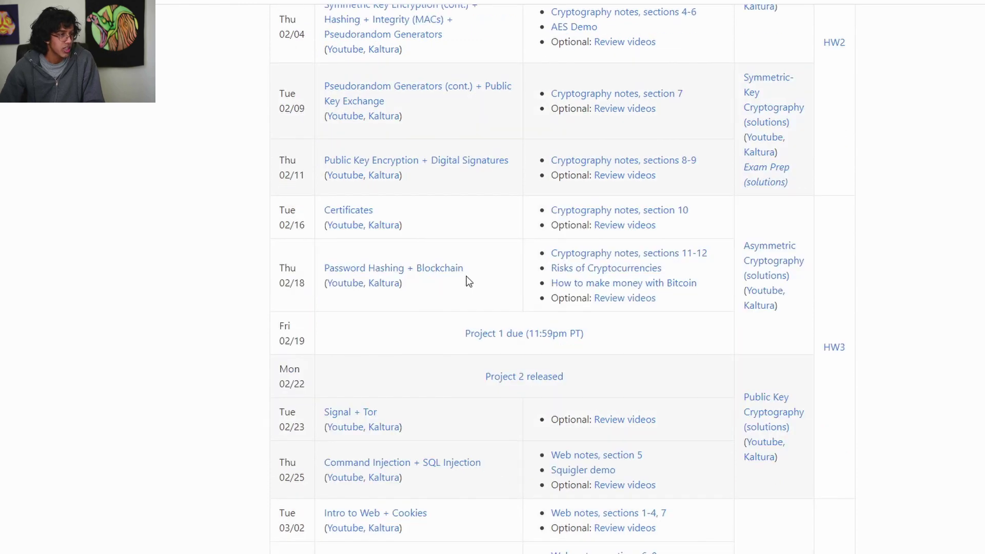
{"action": "left_click_drag", "start_coordinate": [466, 282], "coordinate": [323, 267]}
Step: Highlight the Signal + Tor, Command Injection–XSS and Project 3 released rows further down the schedule
{"action": "left_click", "coordinate": [395, 336]}
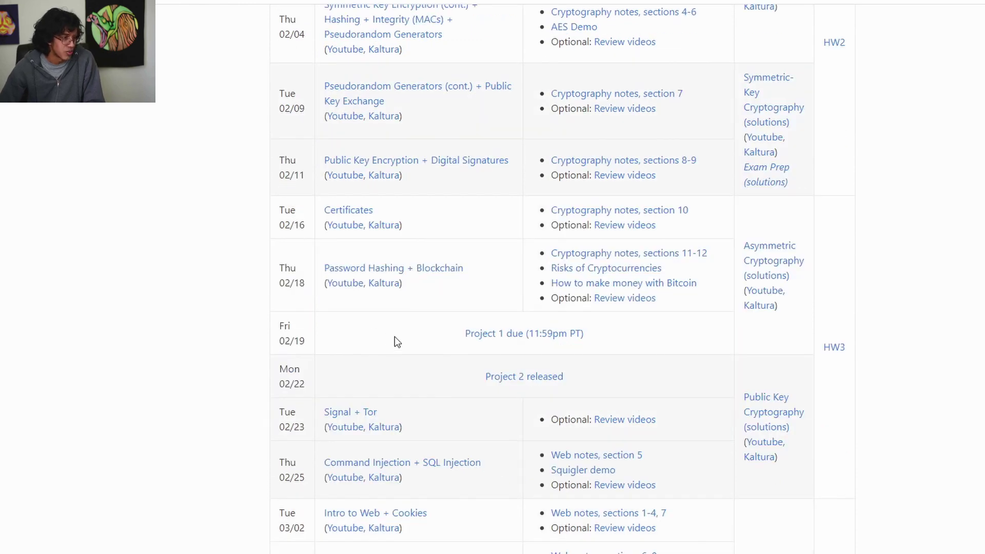
{"action": "scroll", "coordinate": [395, 336], "scroll_direction": "down", "scroll_amount": 5}
{"action": "left_click_drag", "start_coordinate": [308, 40], "coordinate": [389, 40]}
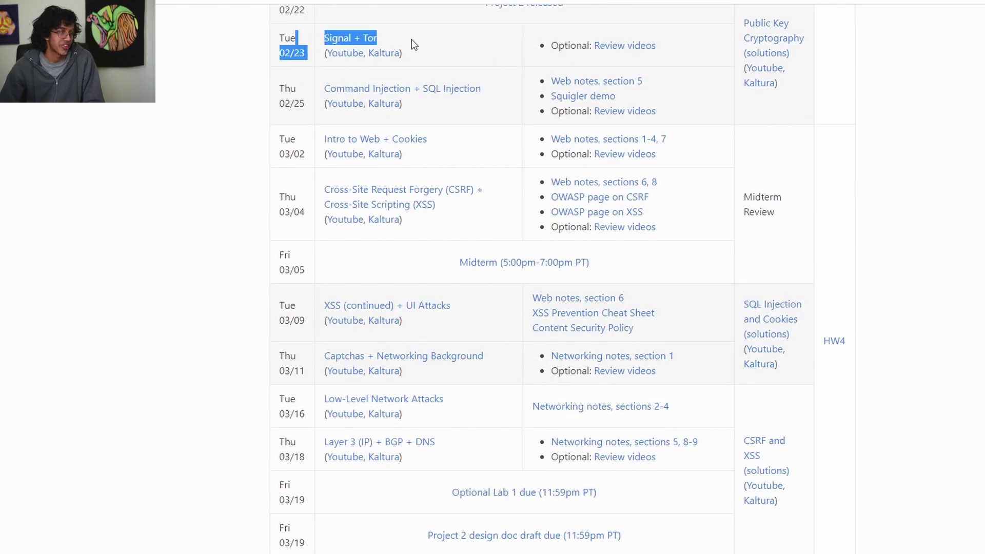
{"action": "left_click", "coordinate": [404, 47]}
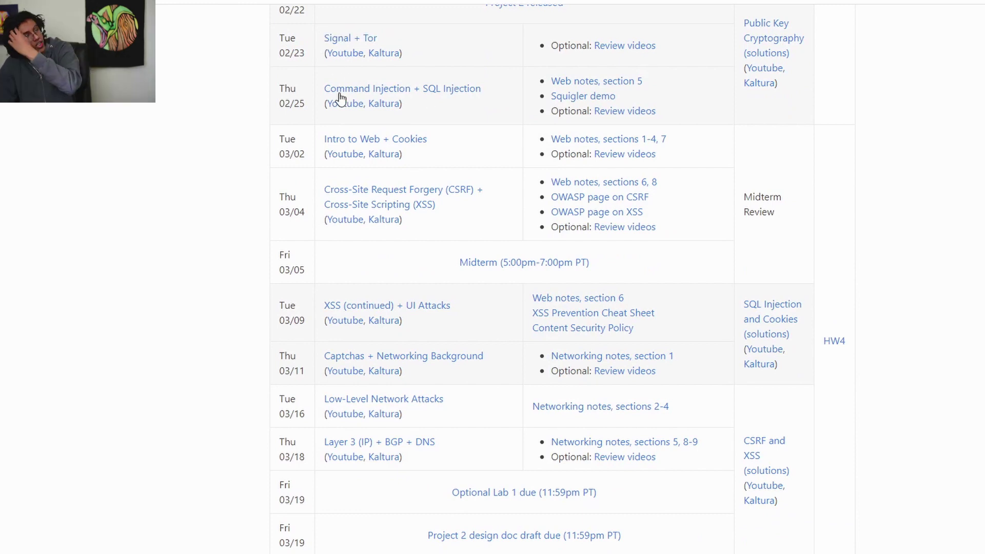
{"action": "mouse_move", "coordinate": [320, 88]}
{"action": "left_mouse_down"}
{"action": "mouse_move", "coordinate": [413, 206]}
{"action": "mouse_move", "coordinate": [488, 226]}
{"action": "left_mouse_up"}
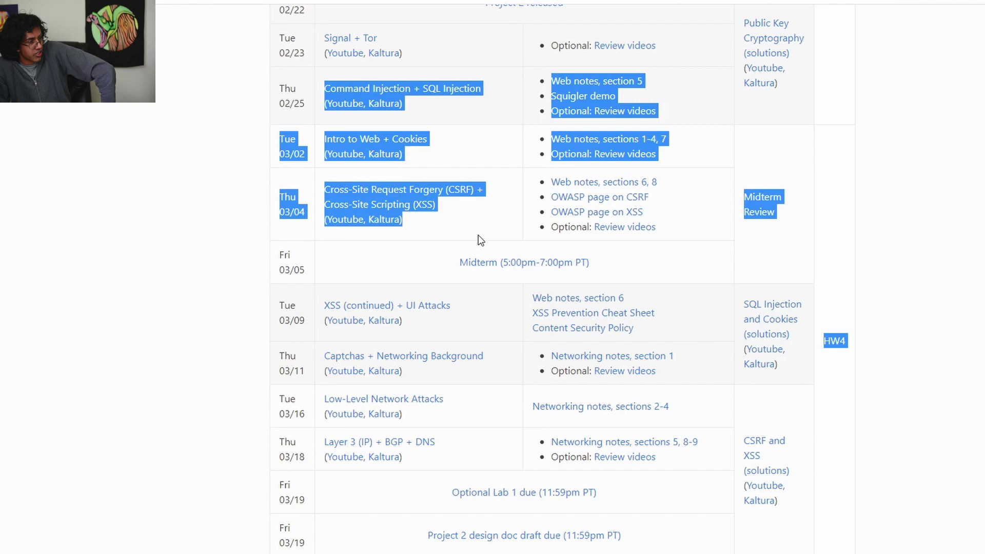
{"action": "left_click", "coordinate": [475, 239]}
{"action": "scroll", "coordinate": [537, 260], "scroll_direction": "down", "scroll_amount": 3}
{"action": "scroll", "coordinate": [600, 254], "scroll_direction": "up", "scroll_amount": 2}
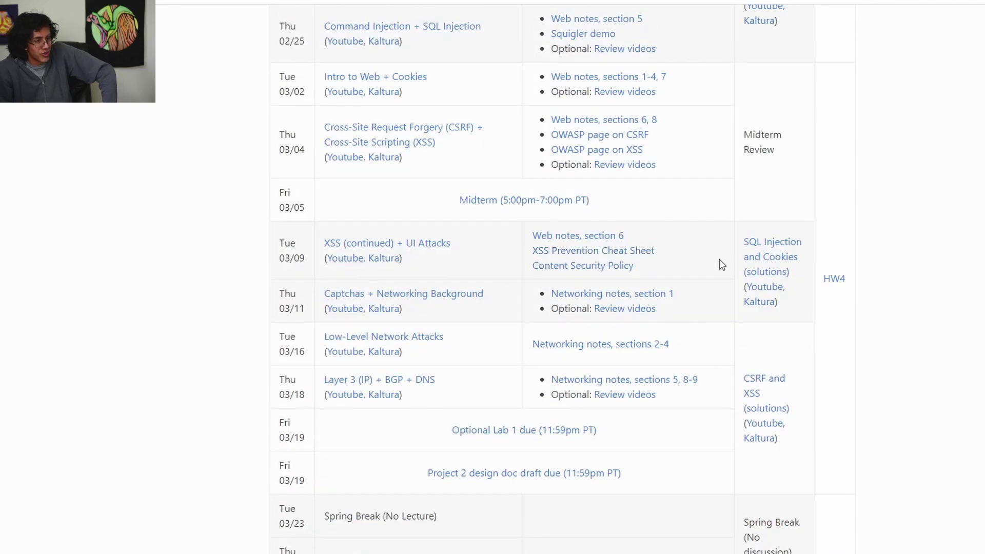
{"action": "scroll", "coordinate": [762, 266], "scroll_direction": "up", "scroll_amount": 2}
{"action": "scroll", "coordinate": [777, 331], "scroll_direction": "up", "scroll_amount": 1}
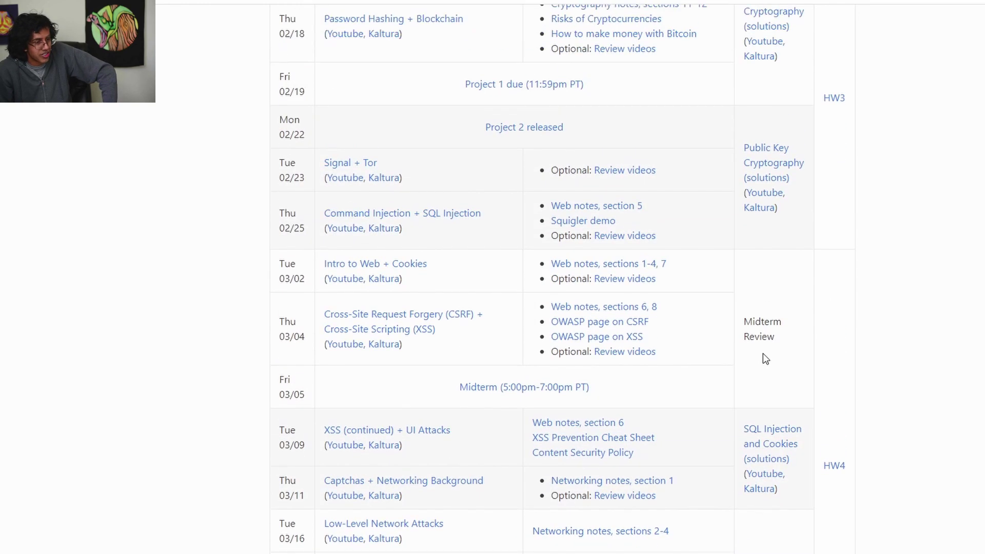
{"action": "scroll", "coordinate": [577, 351], "scroll_direction": "down", "scroll_amount": 2}
{"action": "scroll", "coordinate": [487, 315], "scroll_direction": "down", "scroll_amount": 2}
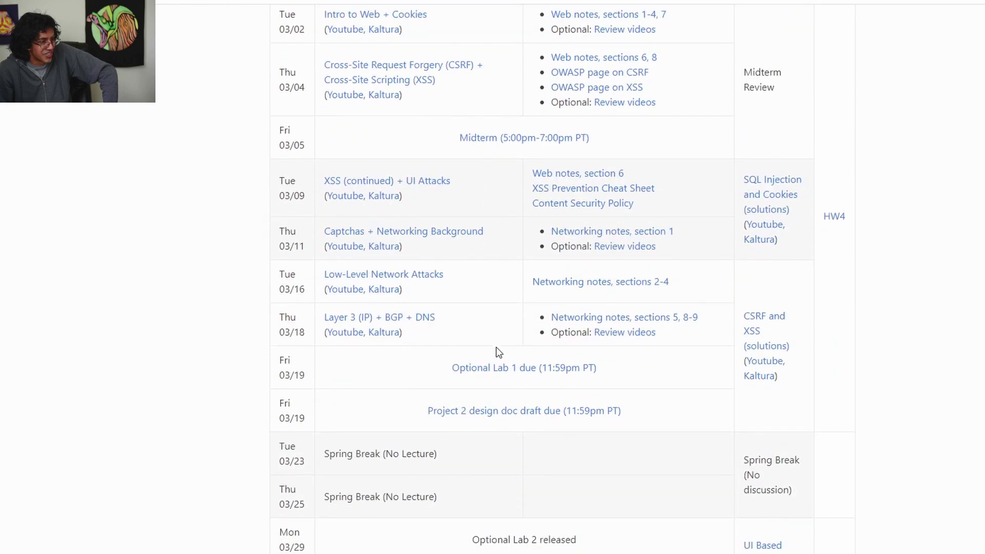
{"action": "scroll", "coordinate": [497, 349], "scroll_direction": "down", "scroll_amount": 10}
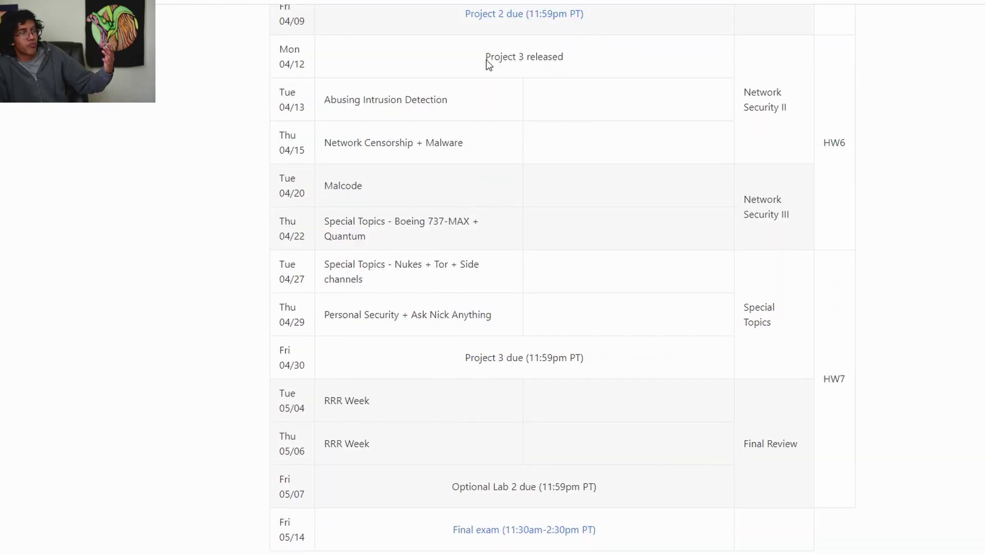
{"action": "left_click_drag", "start_coordinate": [485, 60], "coordinate": [604, 57]}
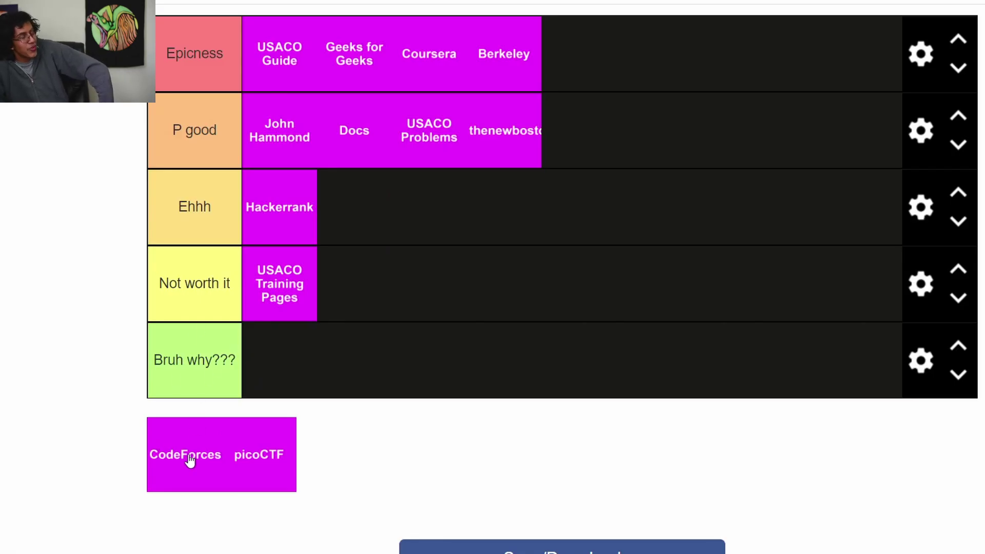
Step: Move CodeForces from the unranked pool into Ehhh, then to the end of P good
{"action": "mouse_move", "coordinate": [188, 460]}
{"action": "left_mouse_down"}
{"action": "mouse_move", "coordinate": [414, 323]}
{"action": "mouse_move", "coordinate": [389, 229]}
{"action": "left_mouse_up"}
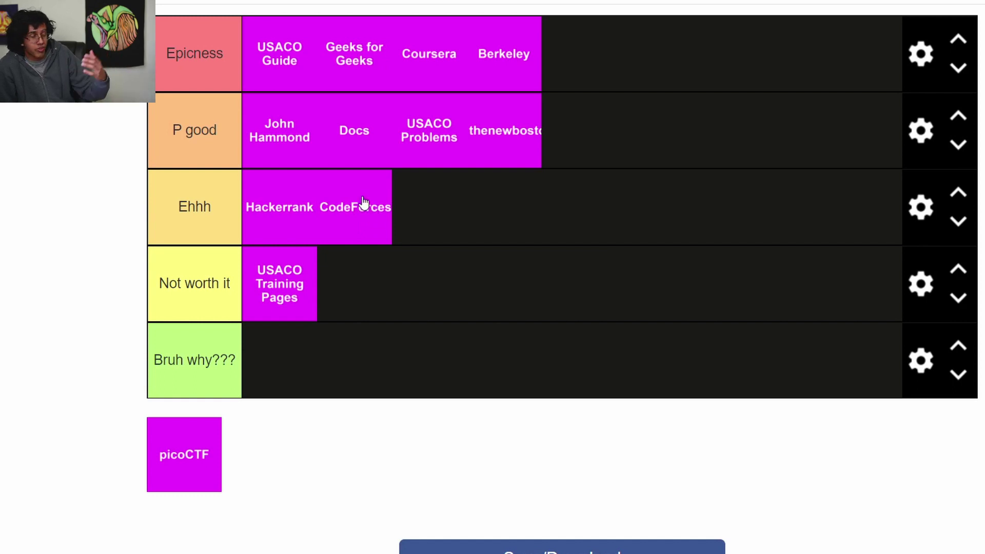
{"action": "left_click_drag", "start_coordinate": [377, 214], "coordinate": [617, 140]}
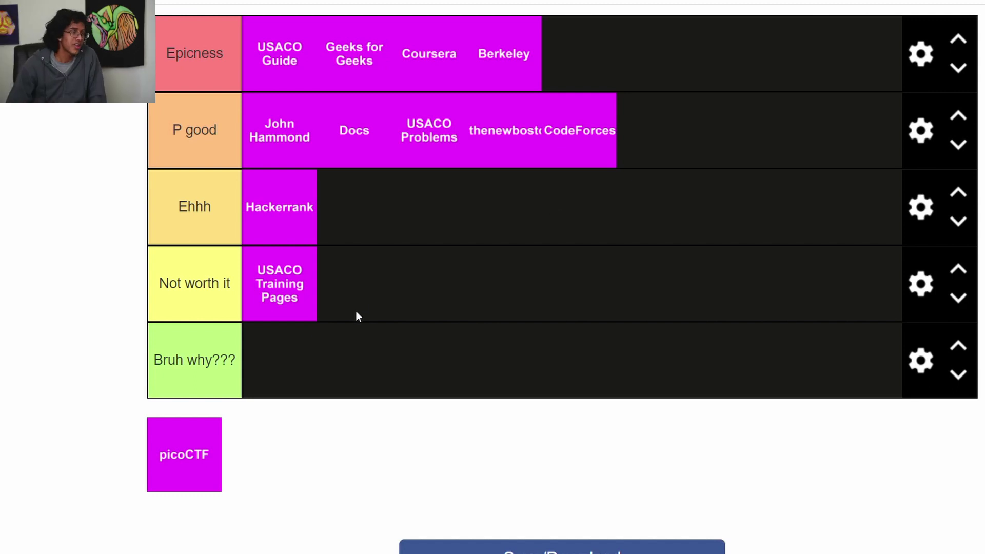
Step: Drop picoCTF into P good right after CodeForces, emptying the unranked pool
{"action": "left_click_drag", "start_coordinate": [193, 457], "coordinate": [670, 171]}
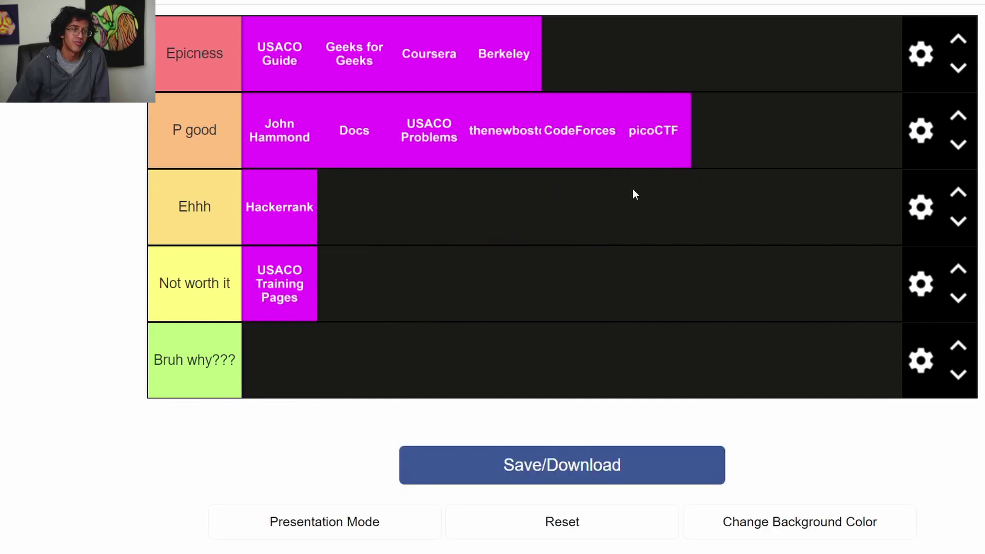